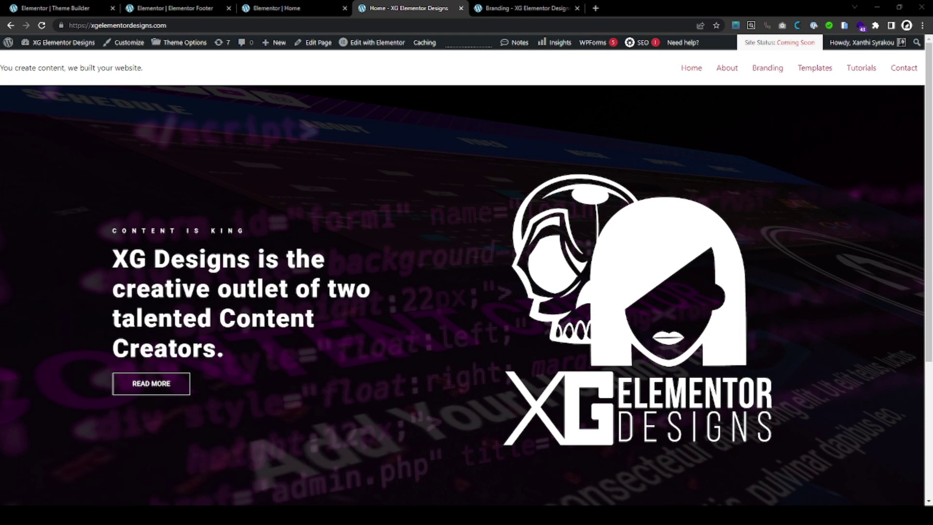
Point out the live site's header tagline and menu, then switch to the Elementor Theme Builder tab.
drag(32, 68, 915, 68)
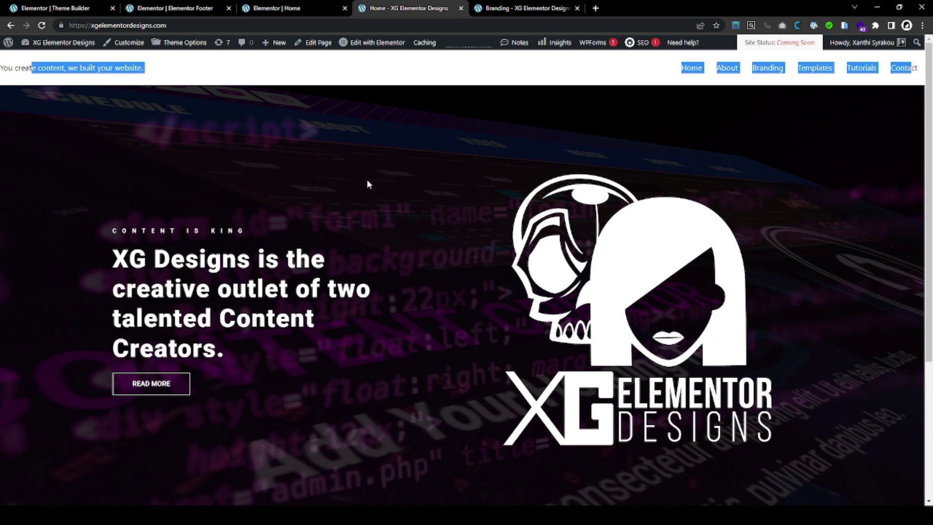
click(164, 104)
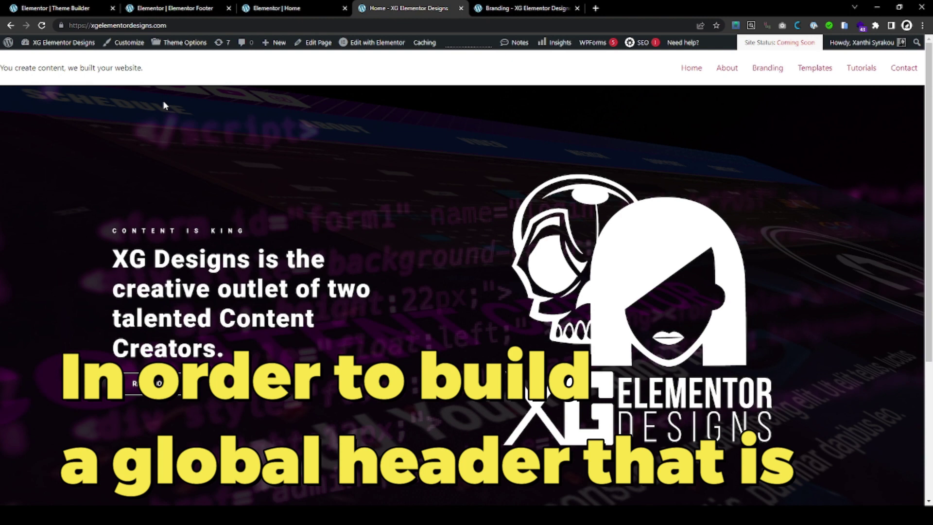
click(62, 11)
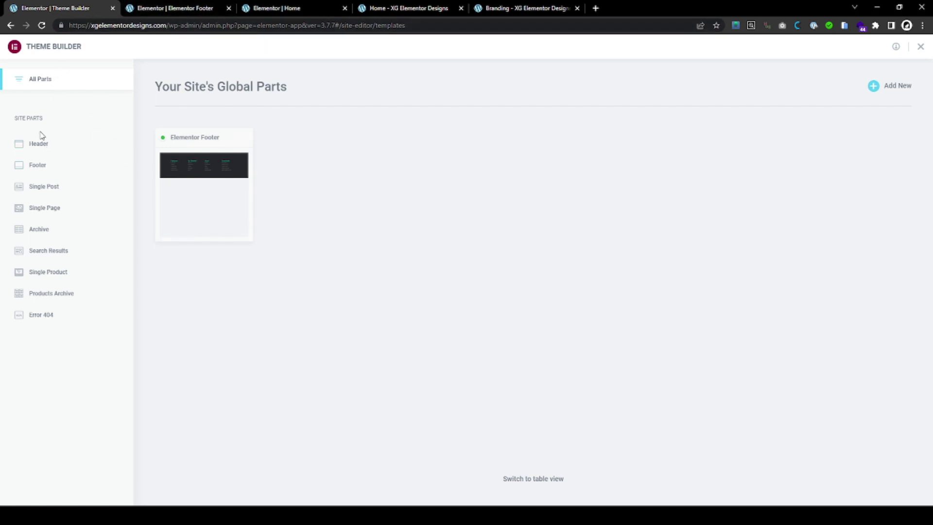
Create a new site header from the black Metro header block in the Library.
click(36, 147)
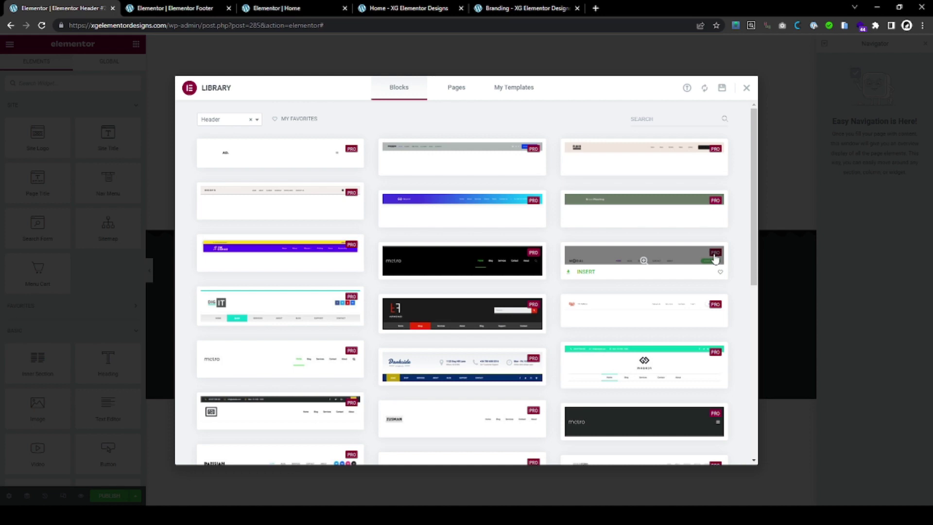
click(458, 265)
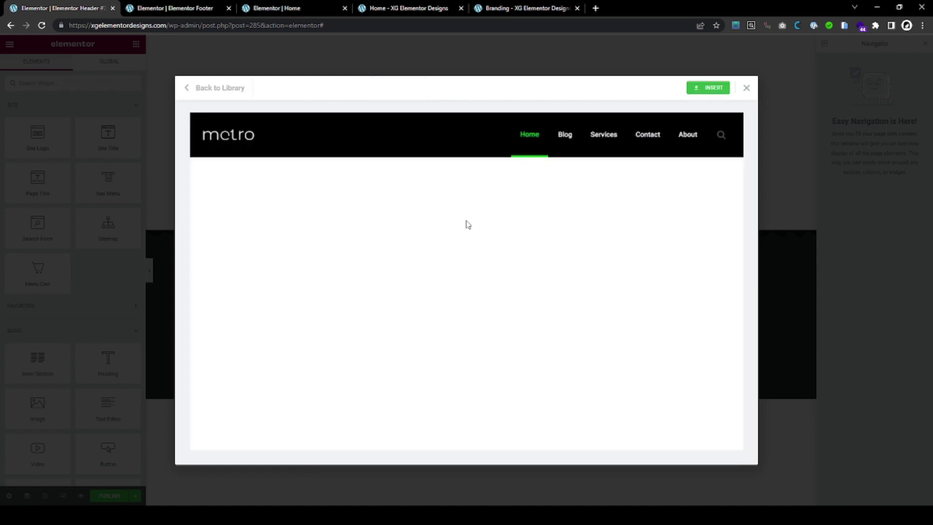
click(719, 91)
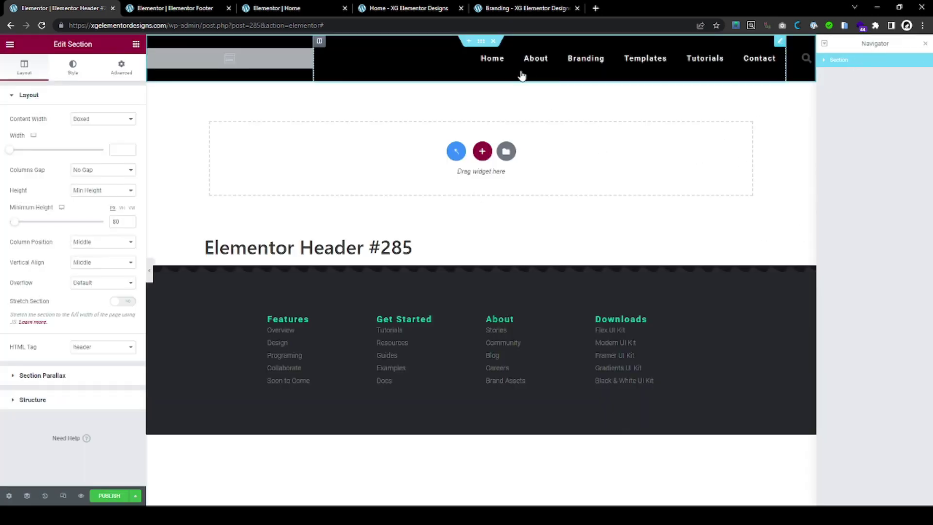
Inspect the header's Site Logo and Nav Menu widgets, then reselect the Site Logo.
click(221, 64)
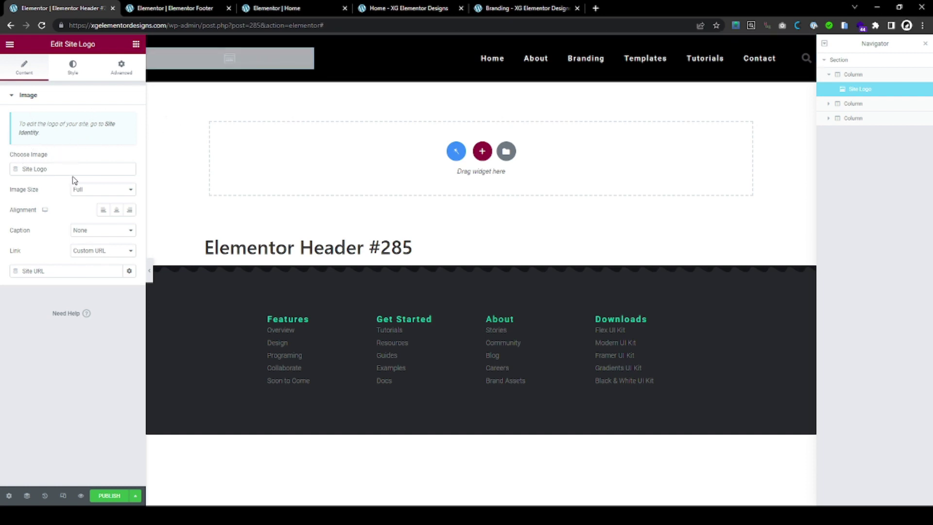
click(136, 44)
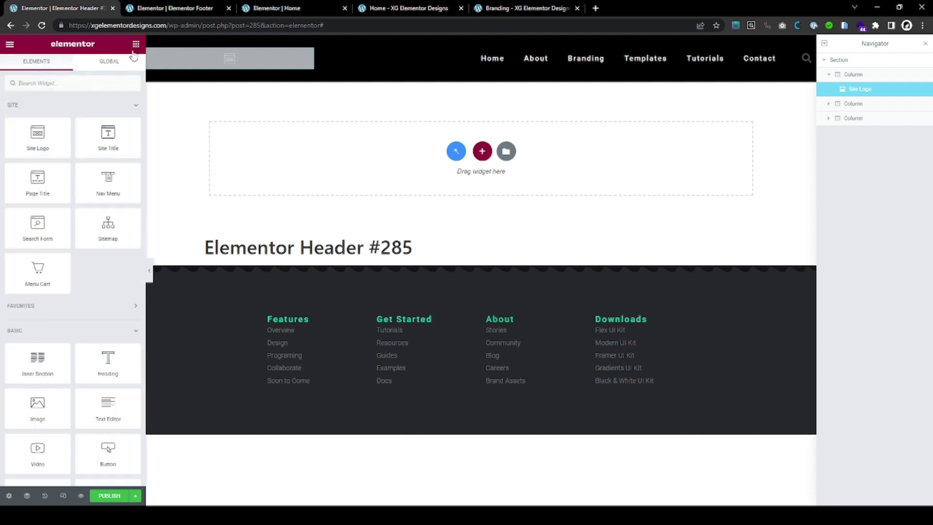
scroll(73, 280, down, 3)
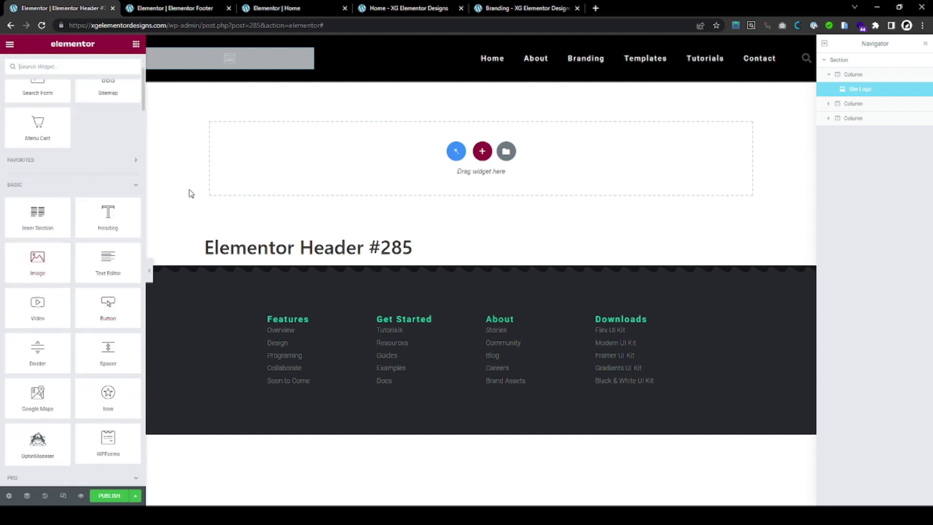
click(360, 54)
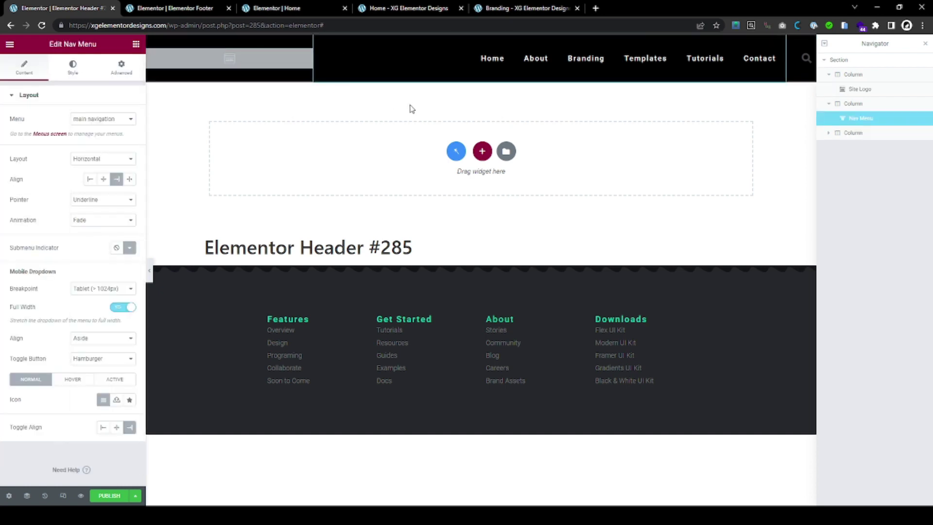
click(194, 87)
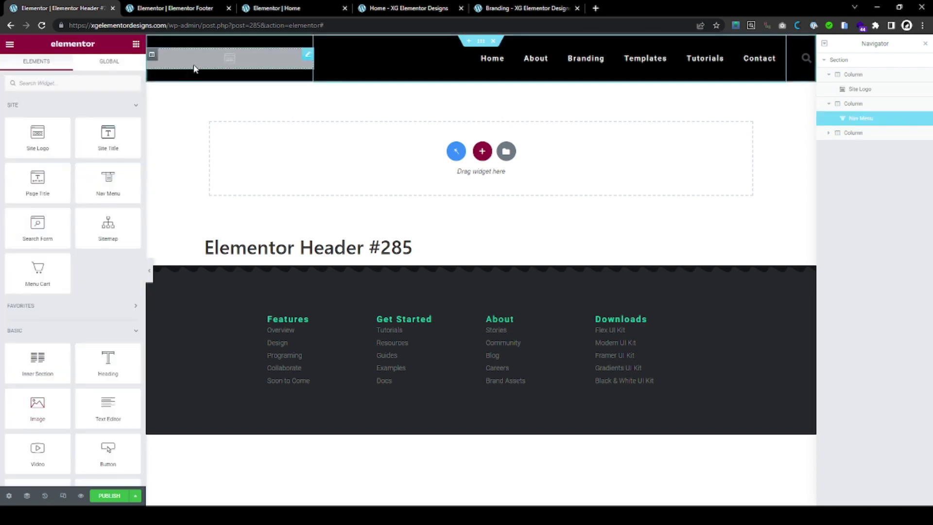
click(209, 59)
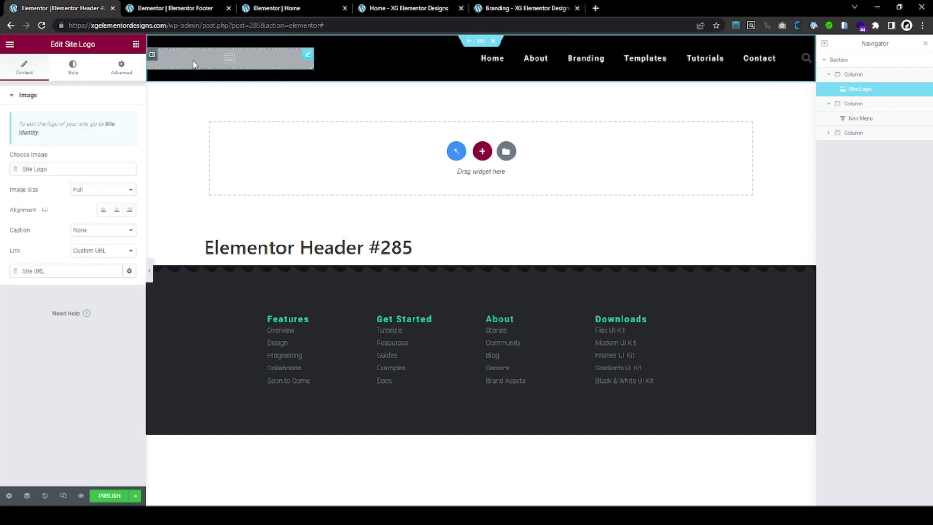
Set XG_LOGOLRG.png as the Site Logo in Site Identity.
click(29, 134)
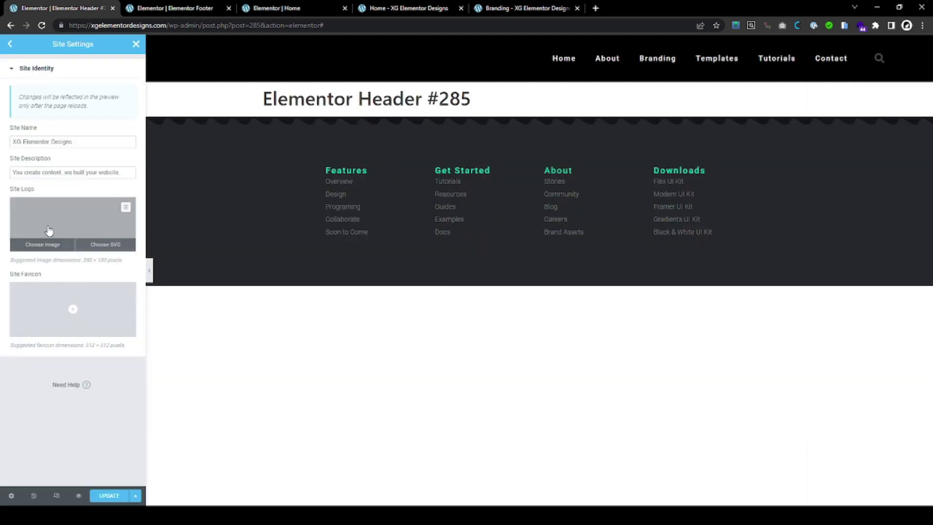
click(45, 245)
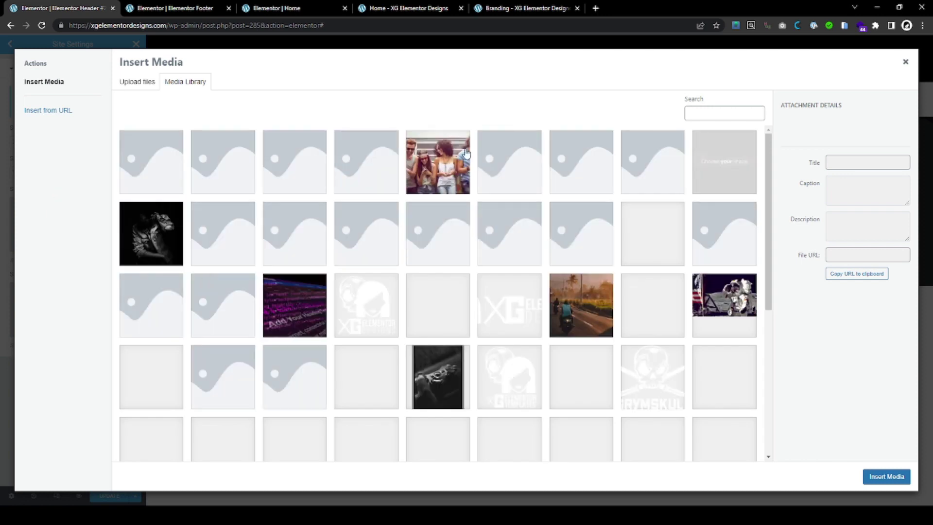
click(371, 319)
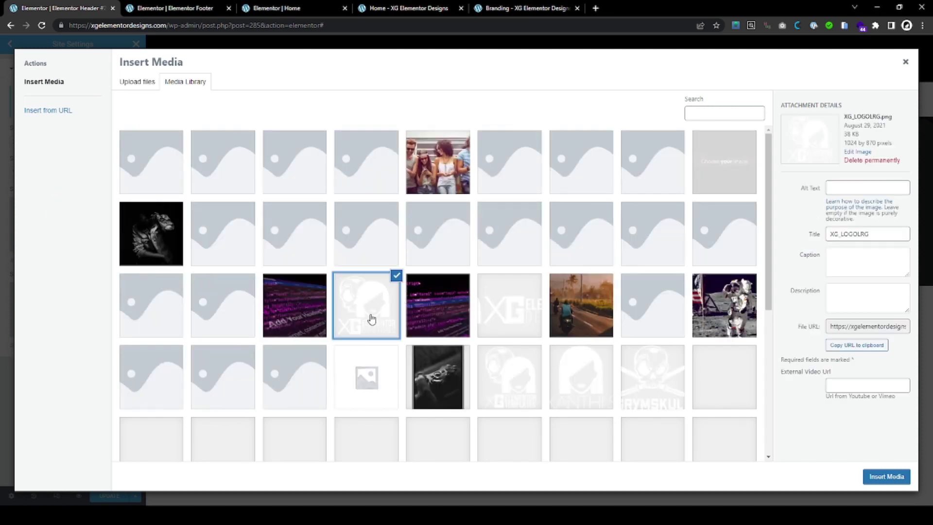
click(887, 477)
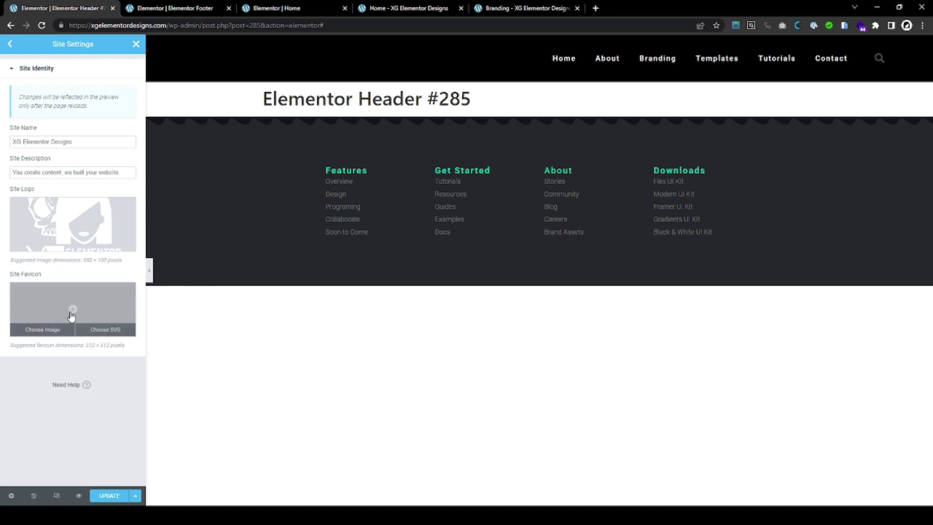
Set xg.png as the Site Favicon and save the site settings.
click(41, 330)
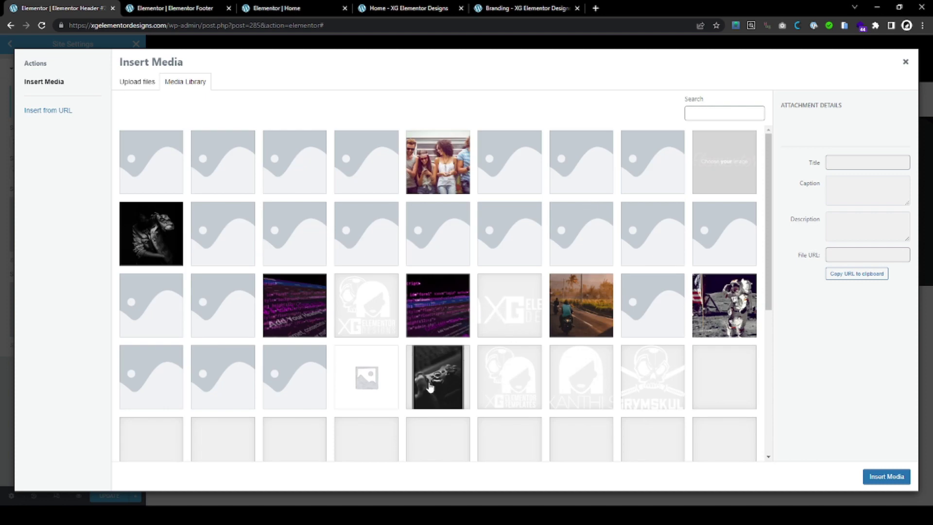
click(381, 308)
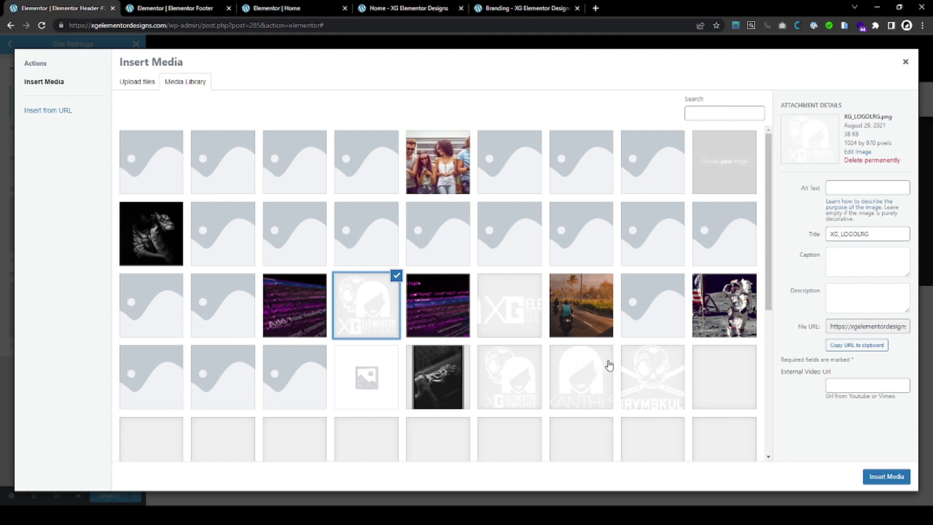
click(532, 393)
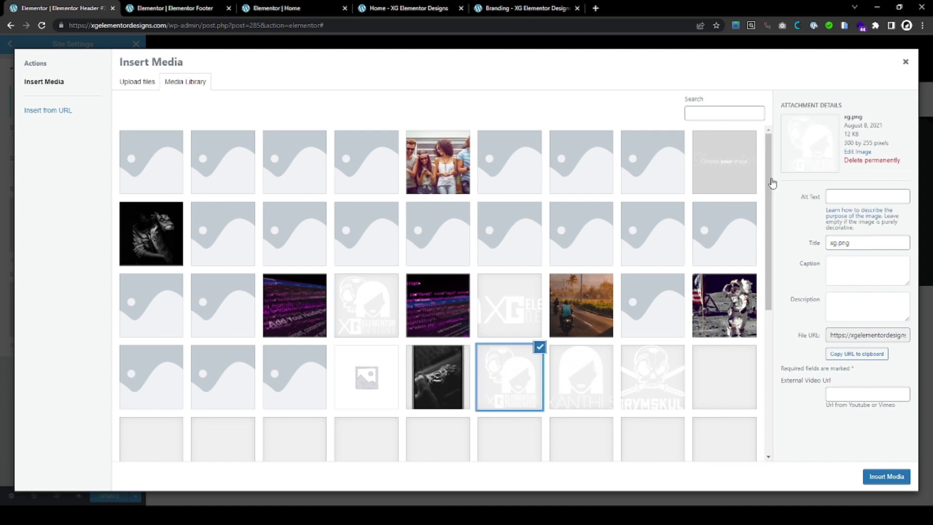
click(887, 479)
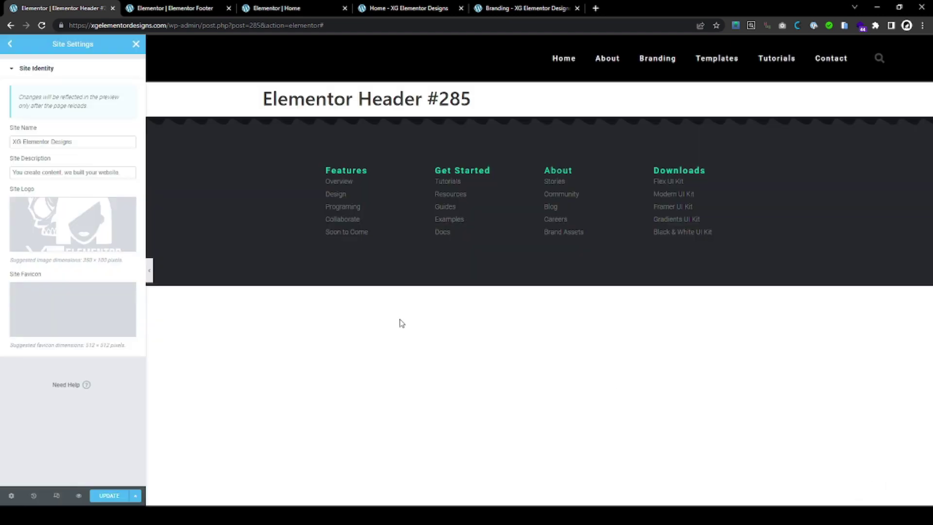
click(122, 496)
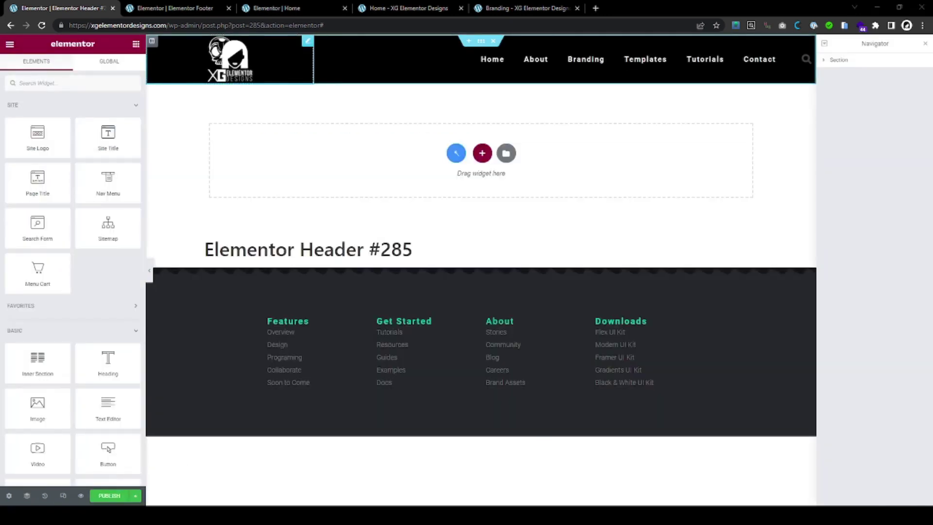
Publish the XG logo header with an Include / Entire Site display condition.
click(229, 59)
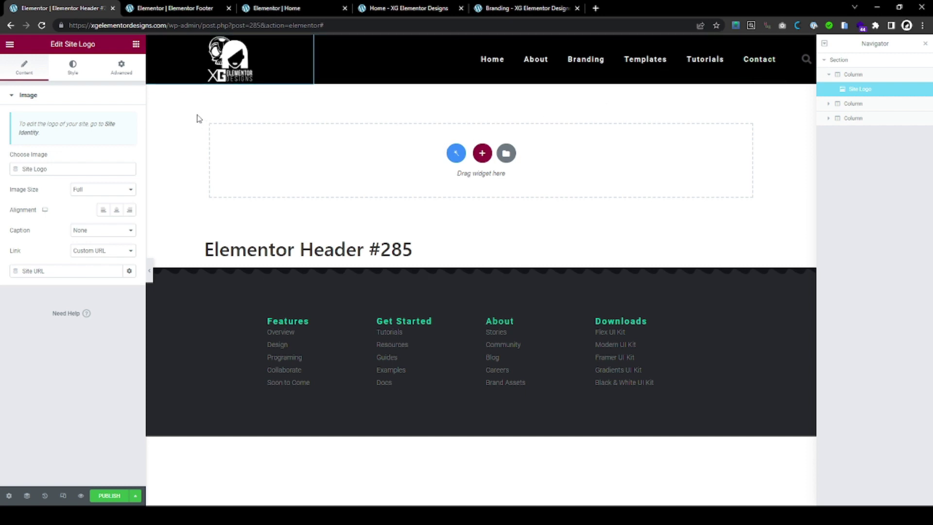
click(104, 497)
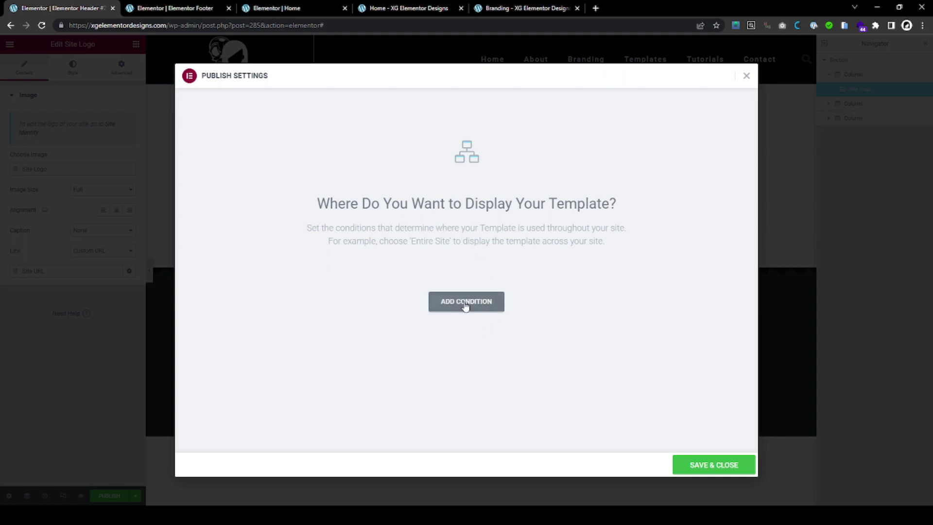
click(467, 305)
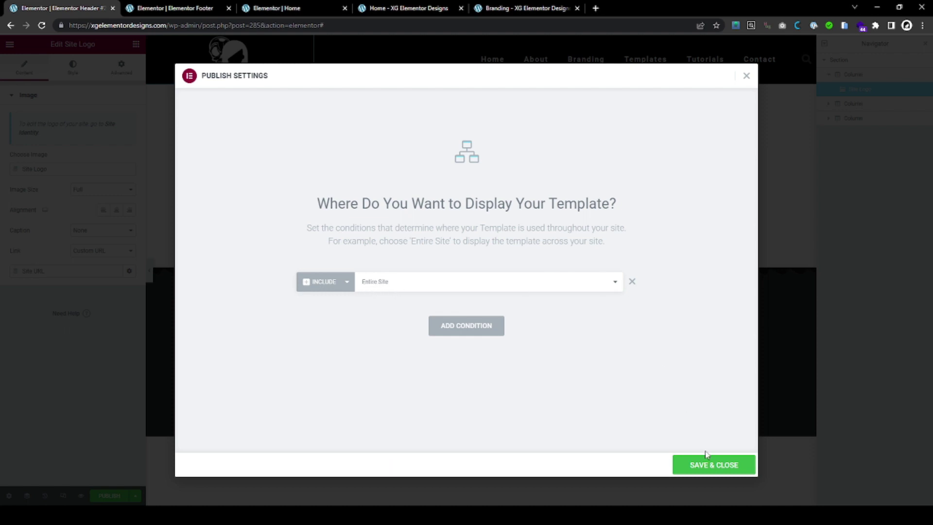
click(712, 467)
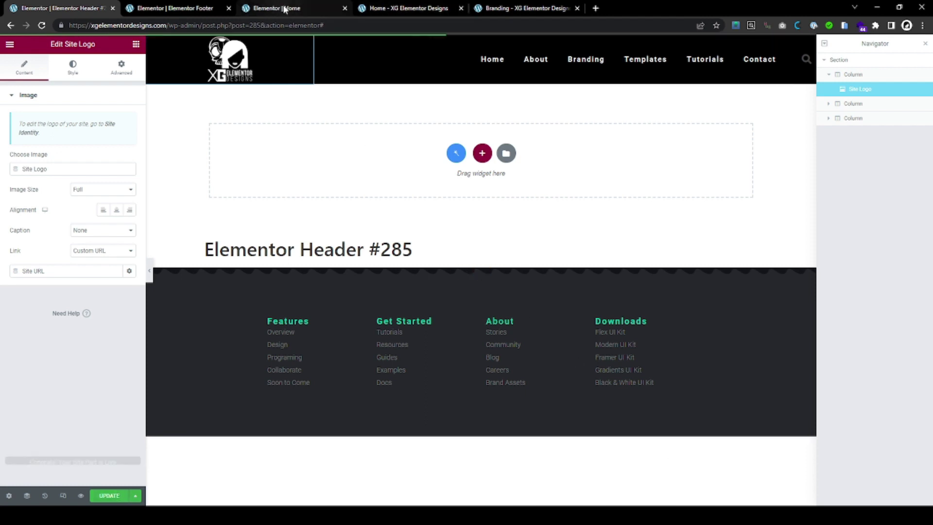
Reload the live homepage and scroll to check the new XG logo header.
click(424, 7)
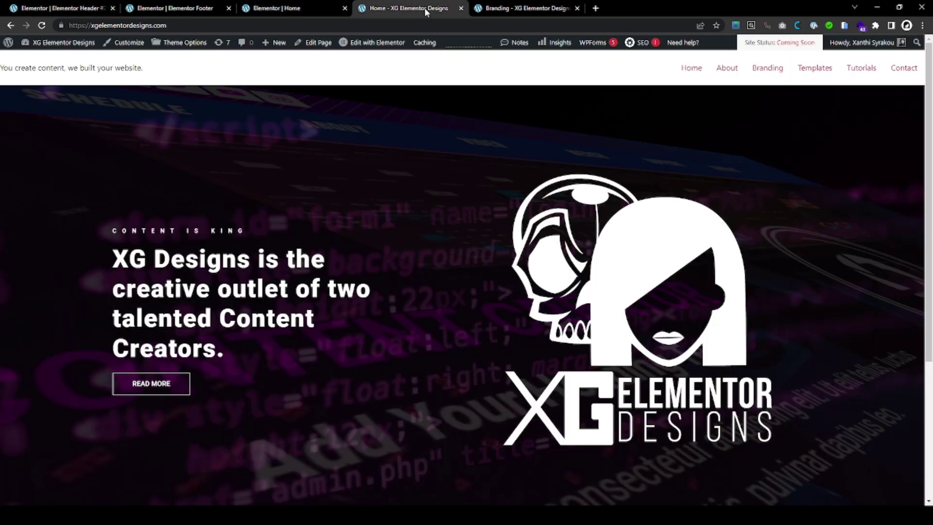
click(43, 27)
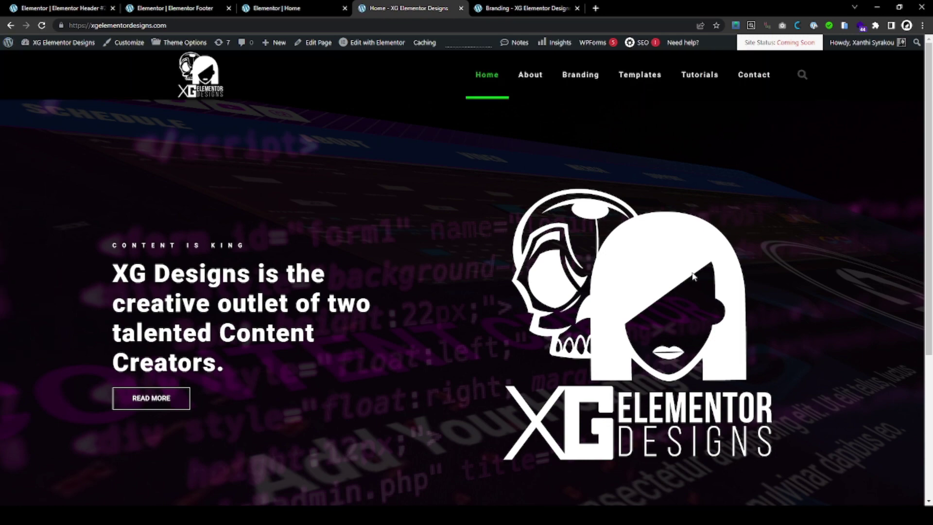
scroll(654, 280, down, 1)
scroll(654, 278, up, 1)
Delete the old header section and add a new two-column section.
click(79, 9)
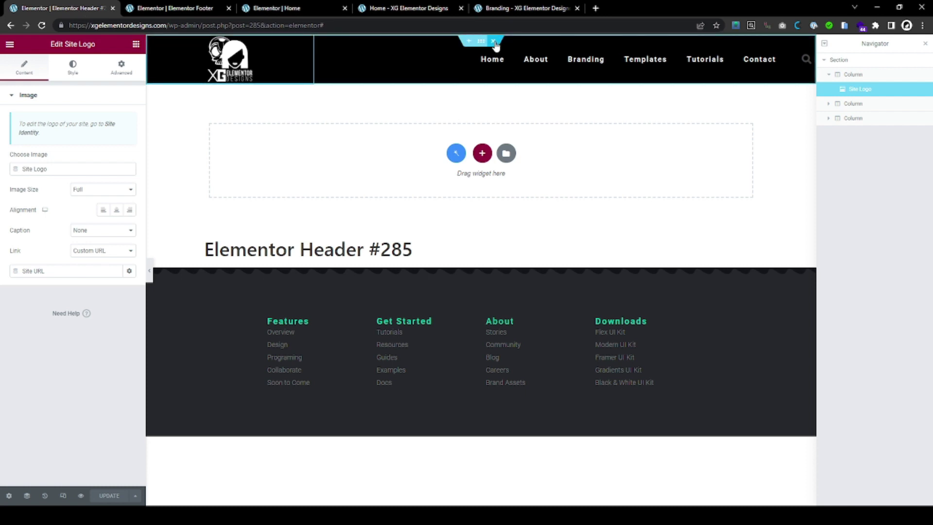
click(493, 41)
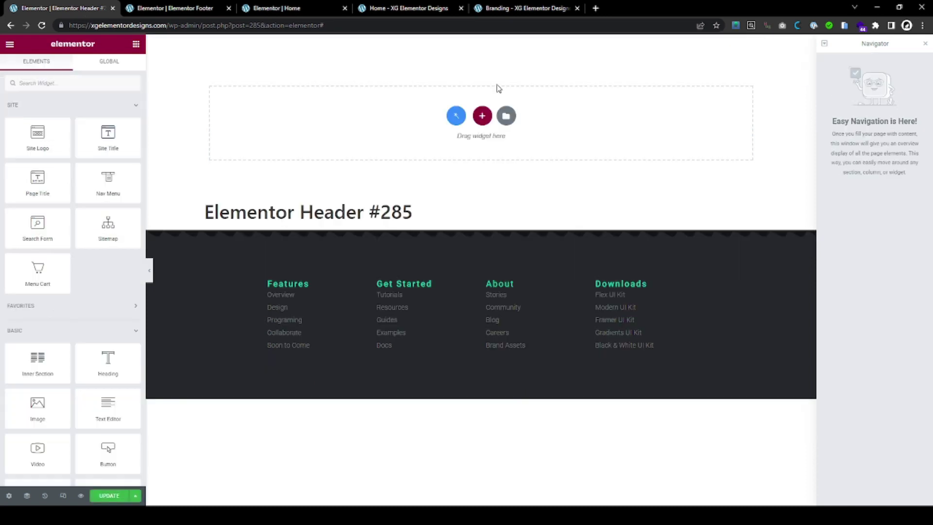
click(483, 115)
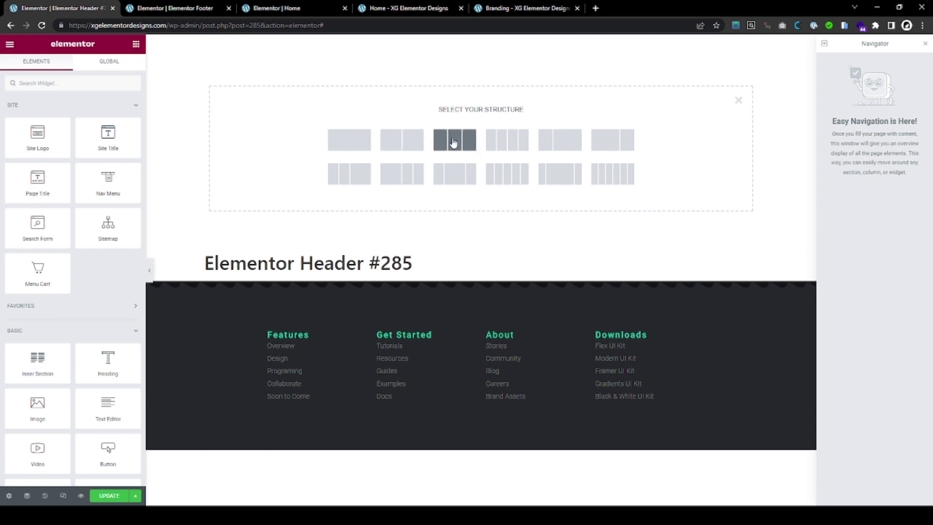
click(417, 147)
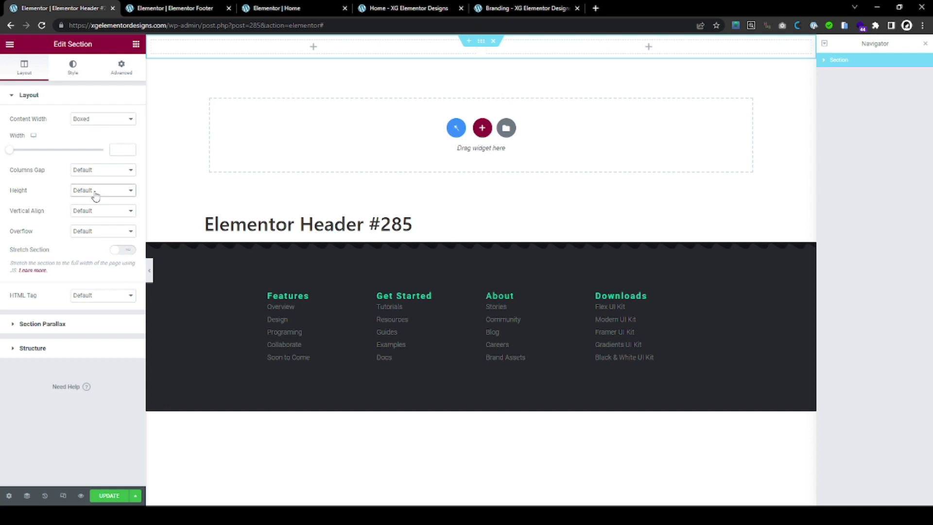
Set the section's height to Min Height with a minimum of 200.
click(99, 218)
double_click(121, 222)
text(200)
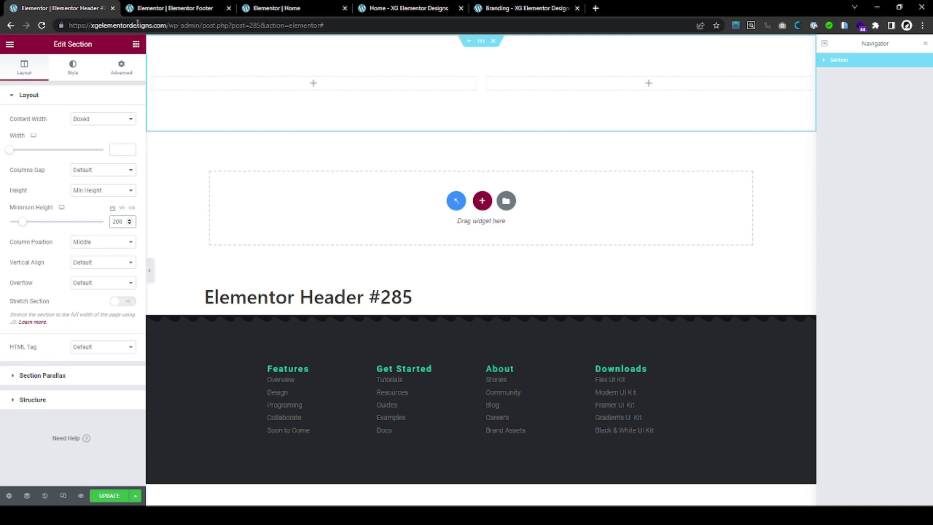
Place the Site Logo in the left column and give the section a classic #000000 background.
click(136, 45)
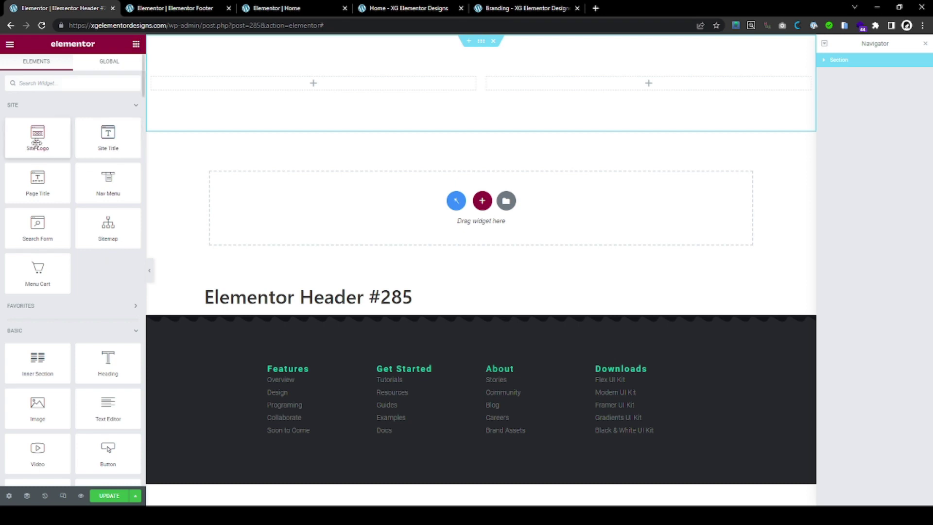
drag(32, 139, 279, 83)
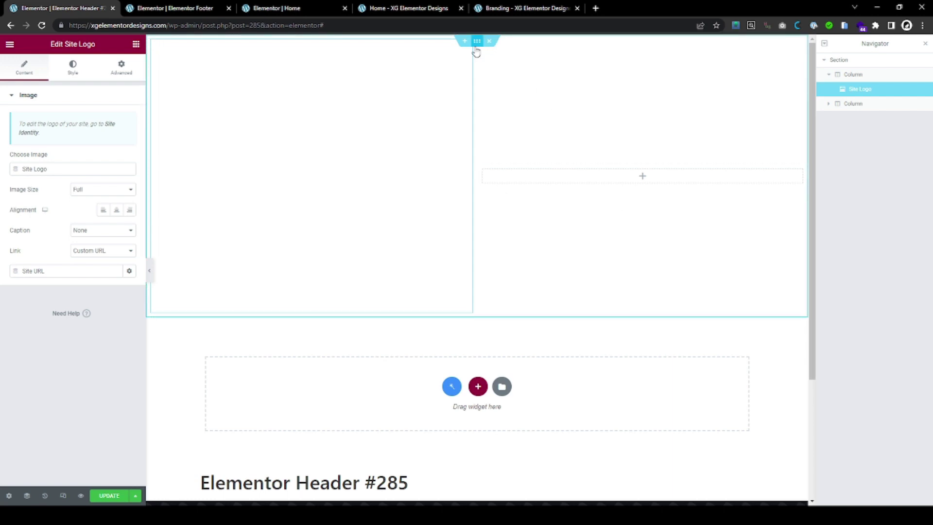
click(476, 48)
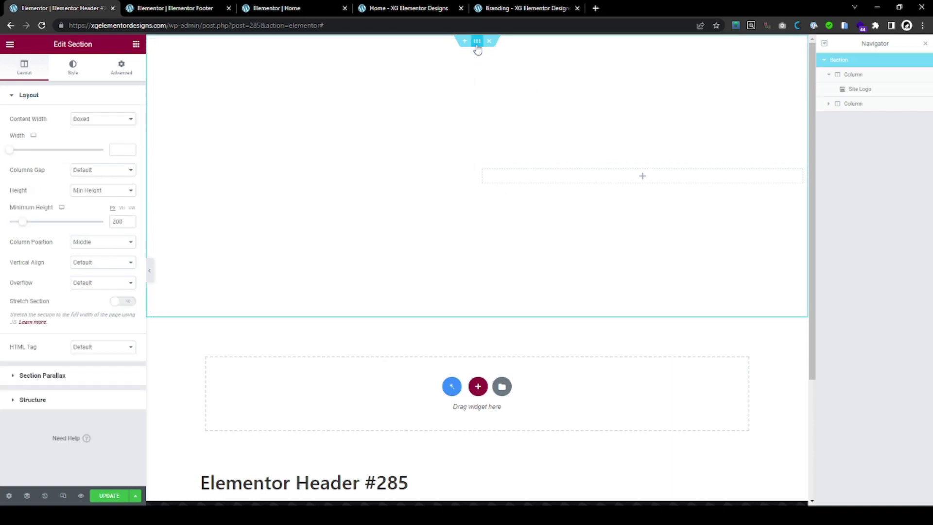
click(73, 74)
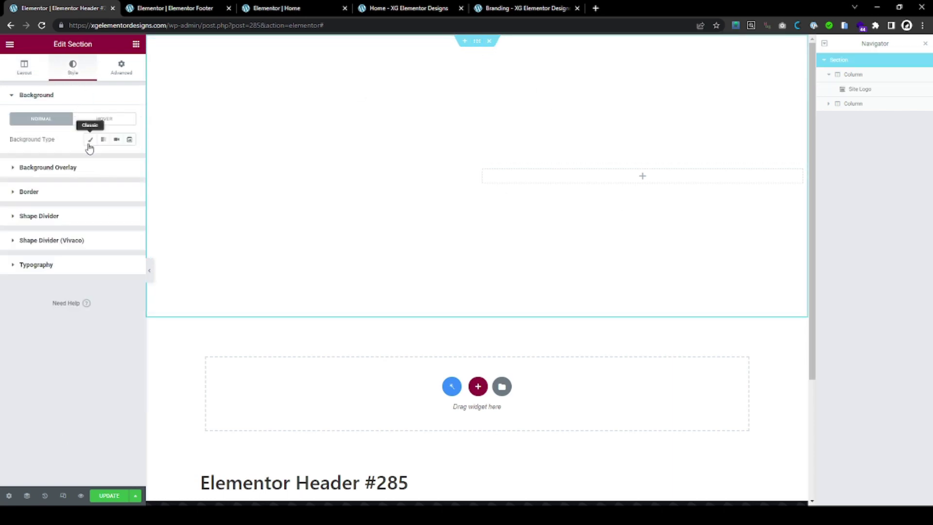
click(90, 141)
click(117, 159)
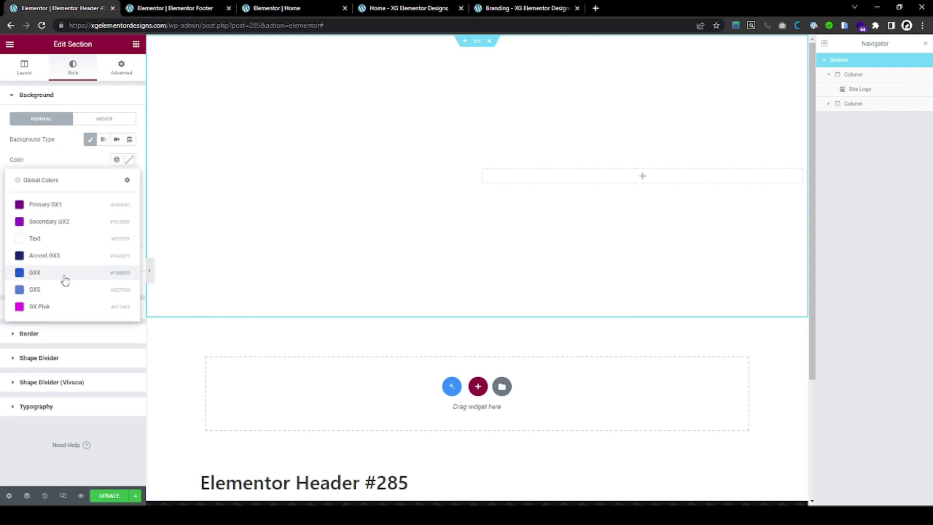
click(49, 256)
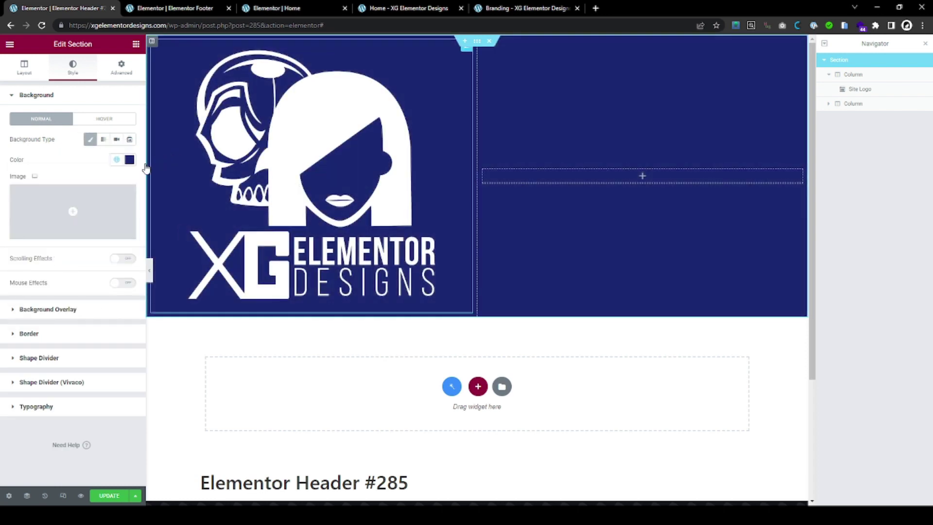
click(130, 159)
drag(48, 262, 1, 290)
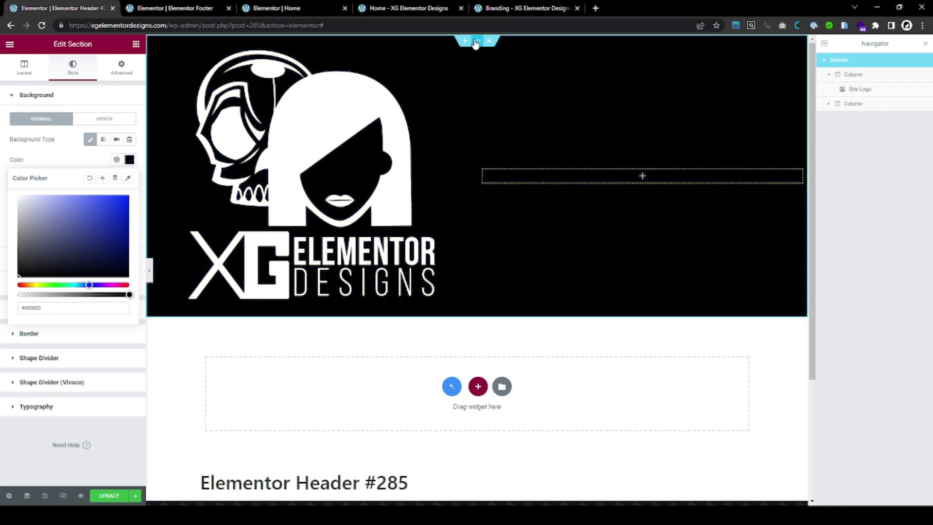
click(219, 107)
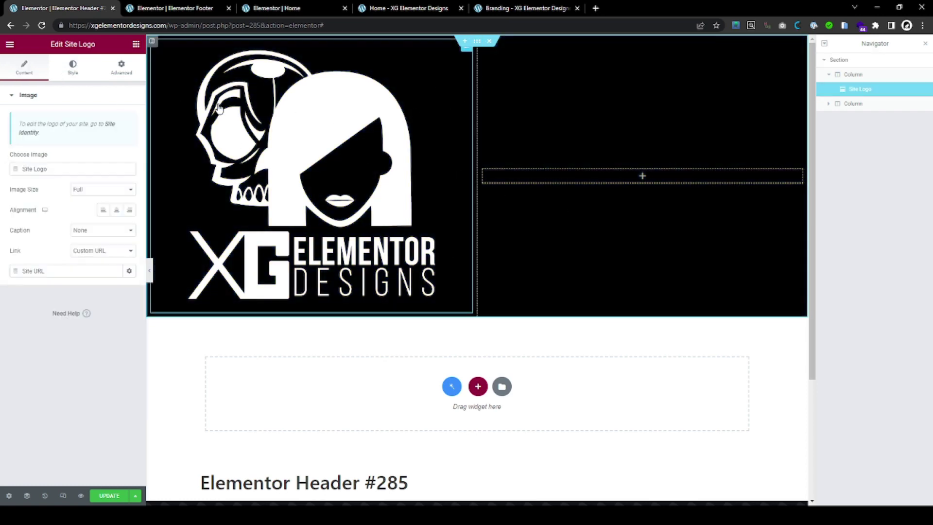
Set the site logo's Width and Max Width to 30.
click(81, 77)
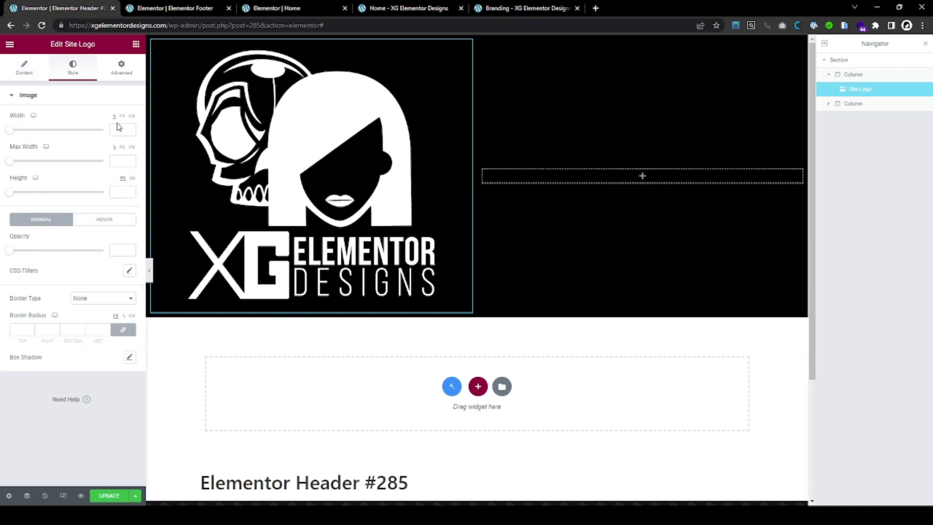
click(120, 128)
text(30)
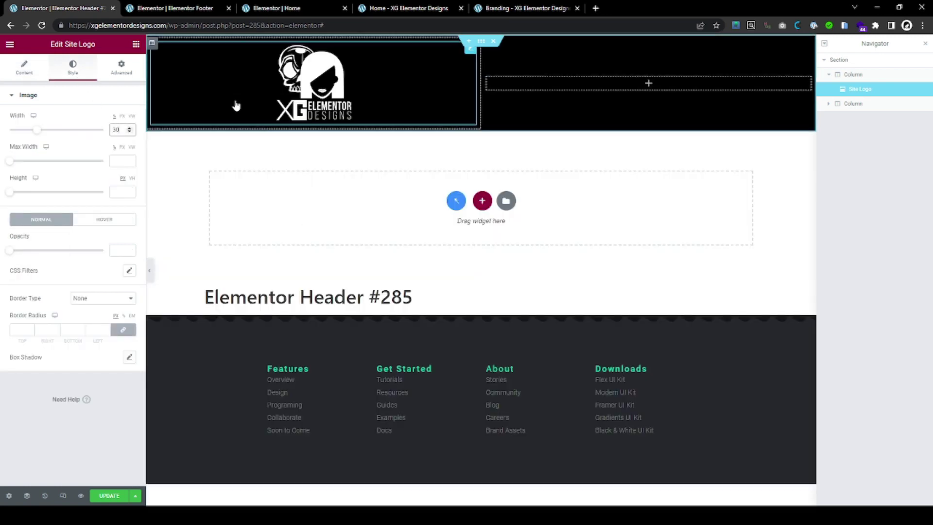
click(120, 163)
text(30)
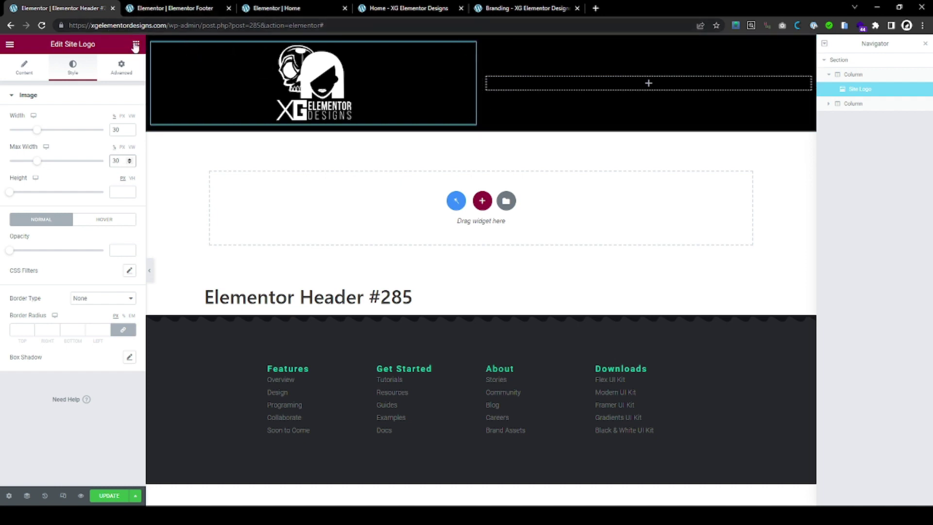
Set the logo column's width to 30%.
click(152, 43)
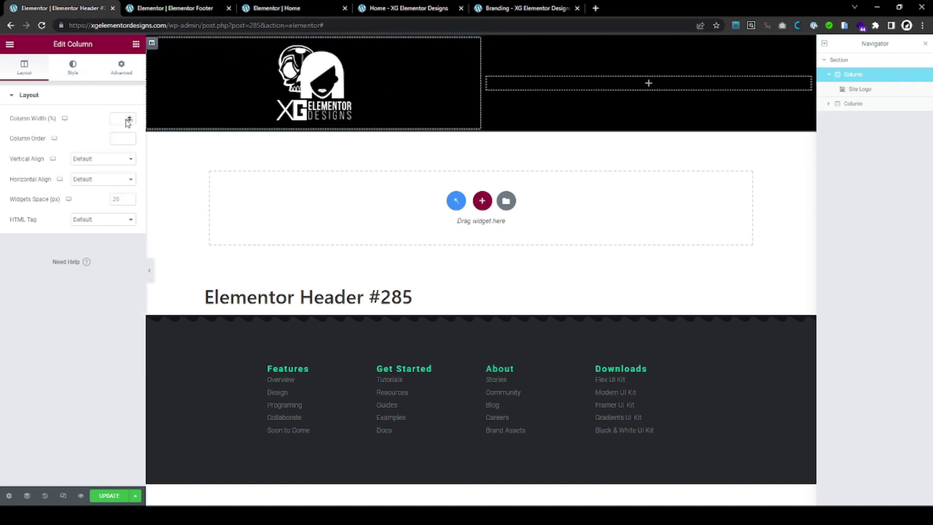
text(30)
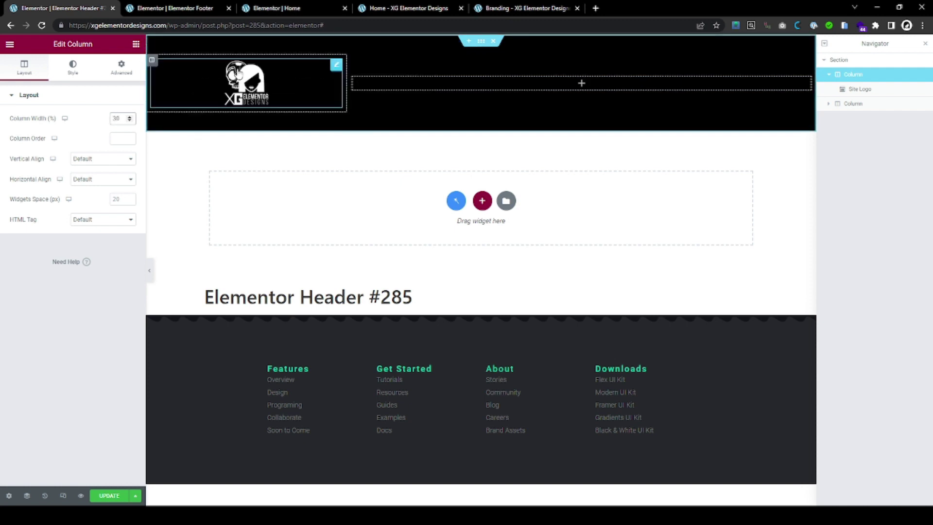
key(Down)
key(Up)
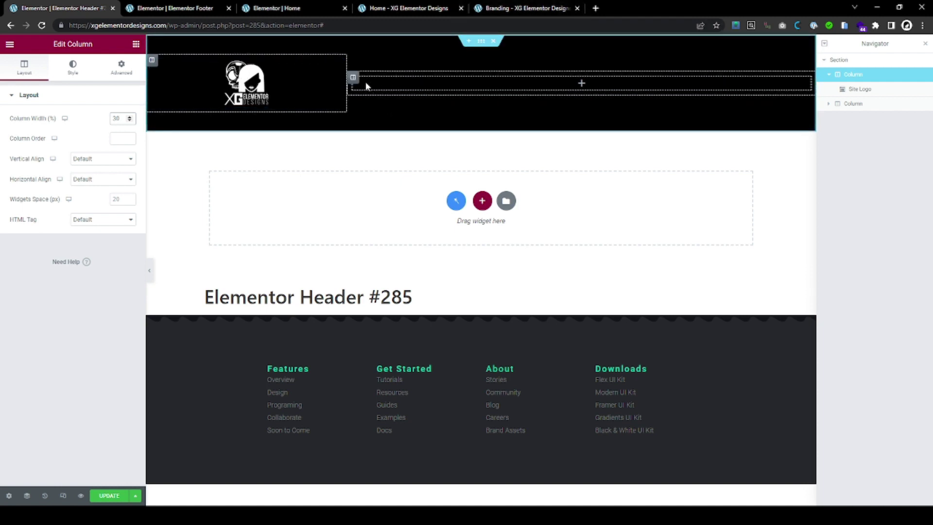
Add a Nav Menu widget to the right column and apply the GX MENU global font.
click(553, 82)
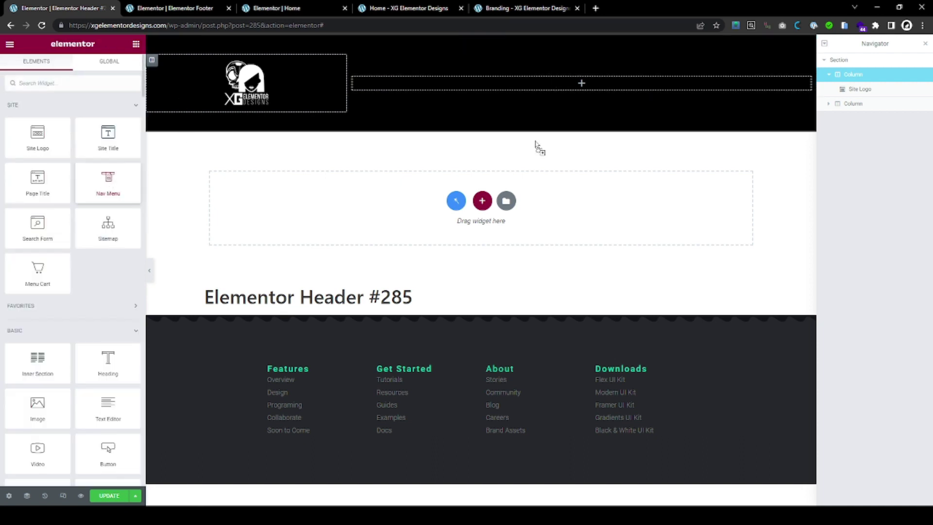
drag(551, 139, 546, 86)
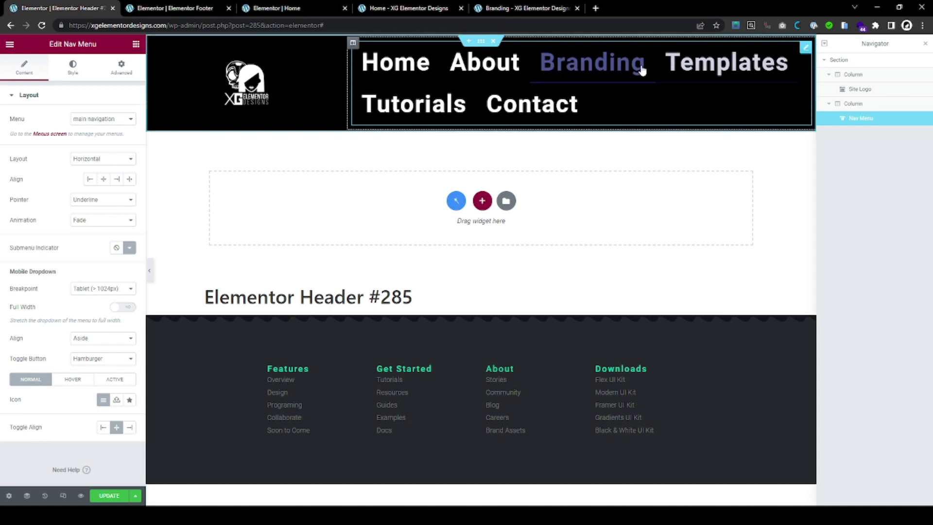
click(68, 70)
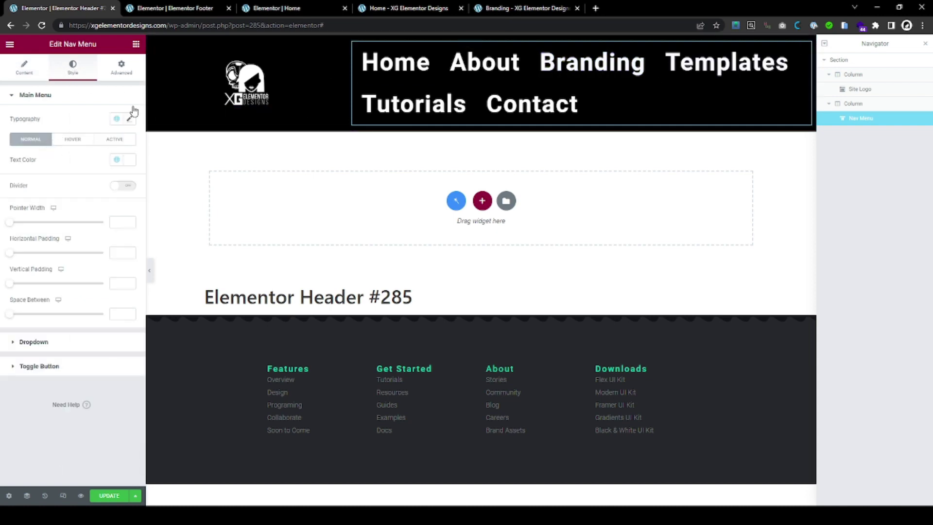
click(116, 119)
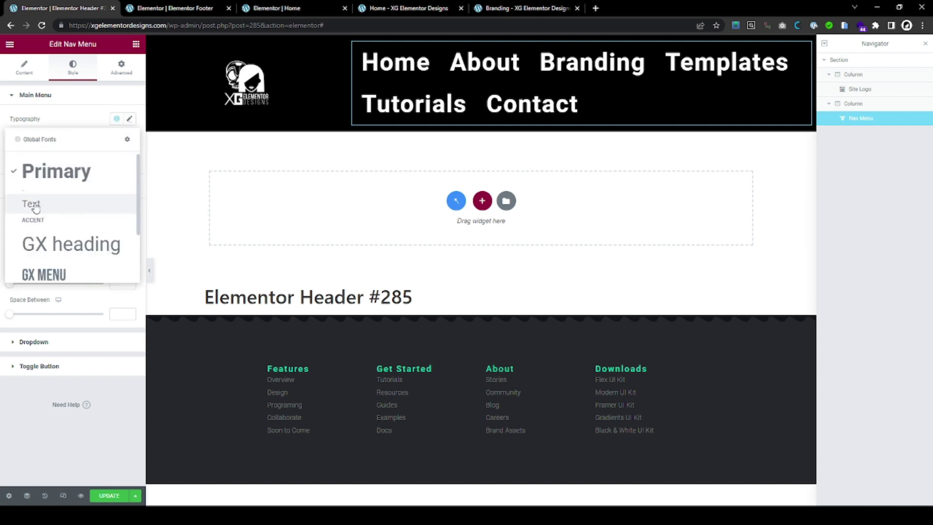
scroll(83, 225, down, 2)
click(63, 238)
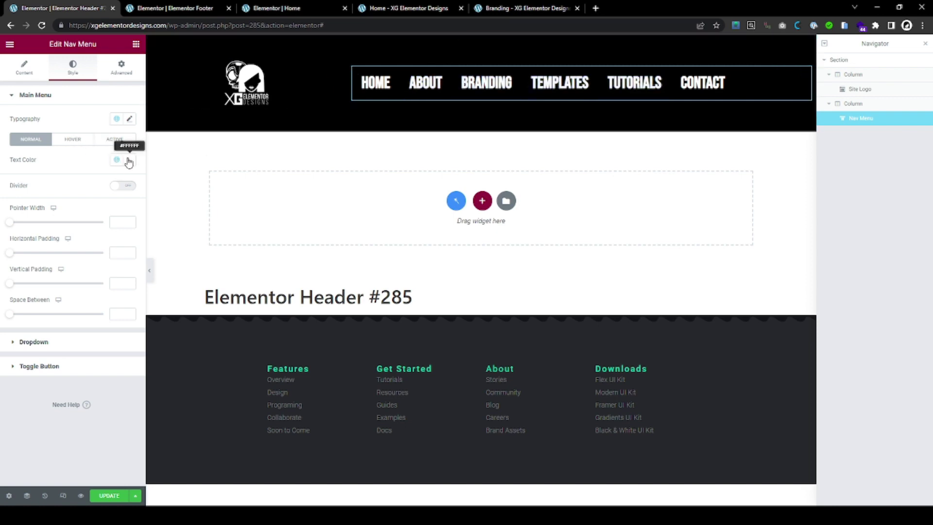
Set the menu's hover and active text colours to GX Pink.
click(74, 141)
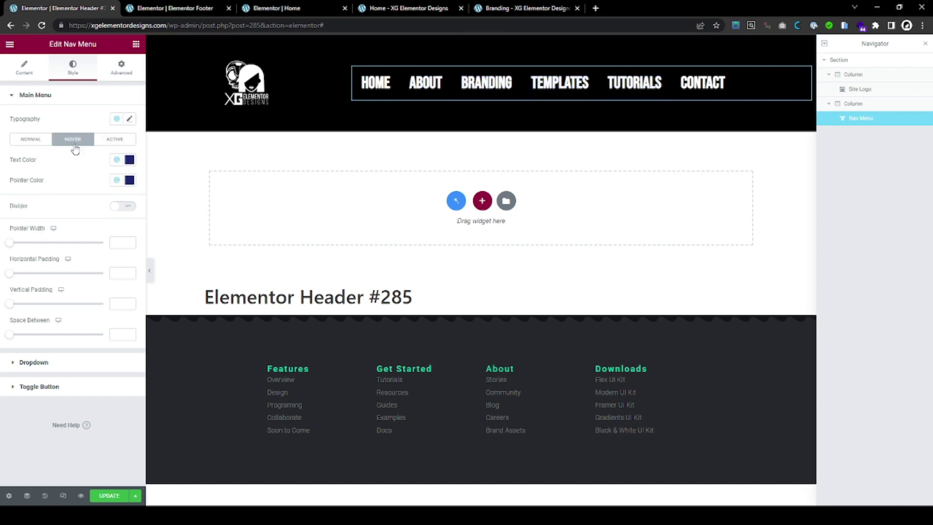
click(114, 161)
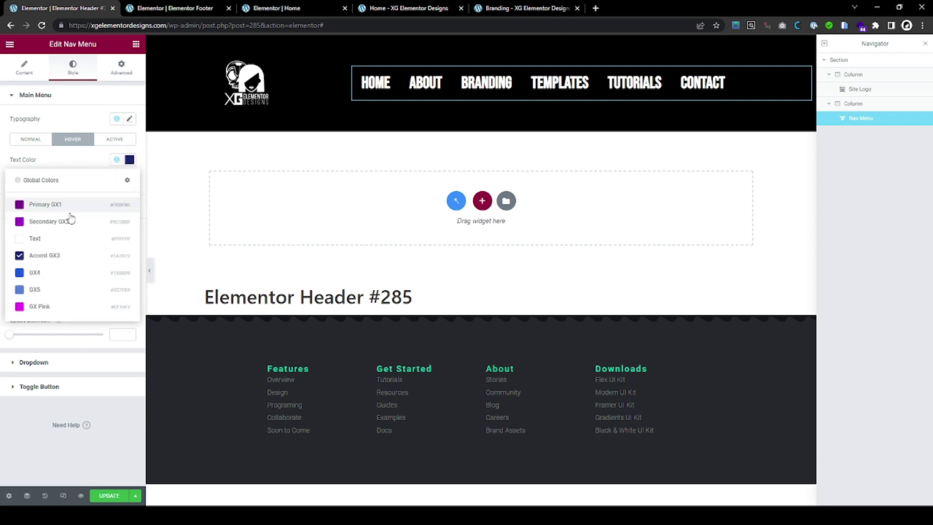
click(48, 305)
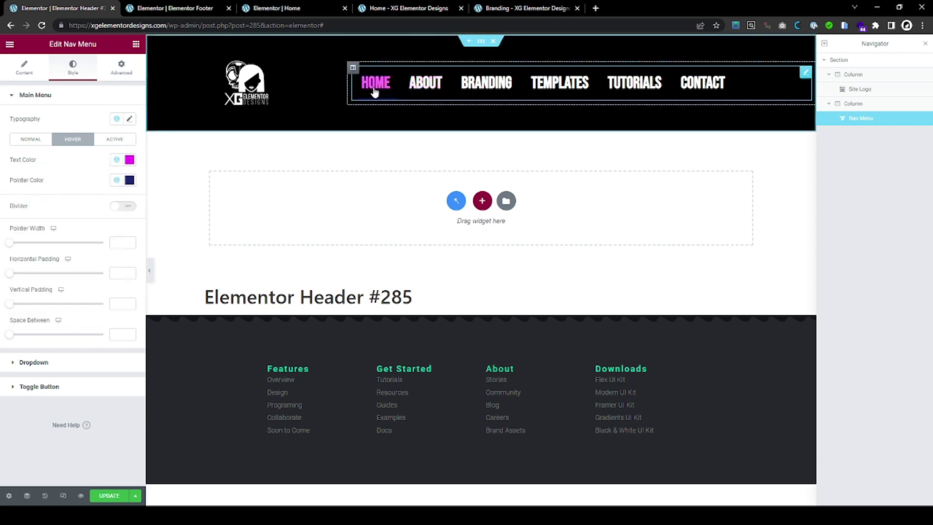
click(122, 141)
click(117, 159)
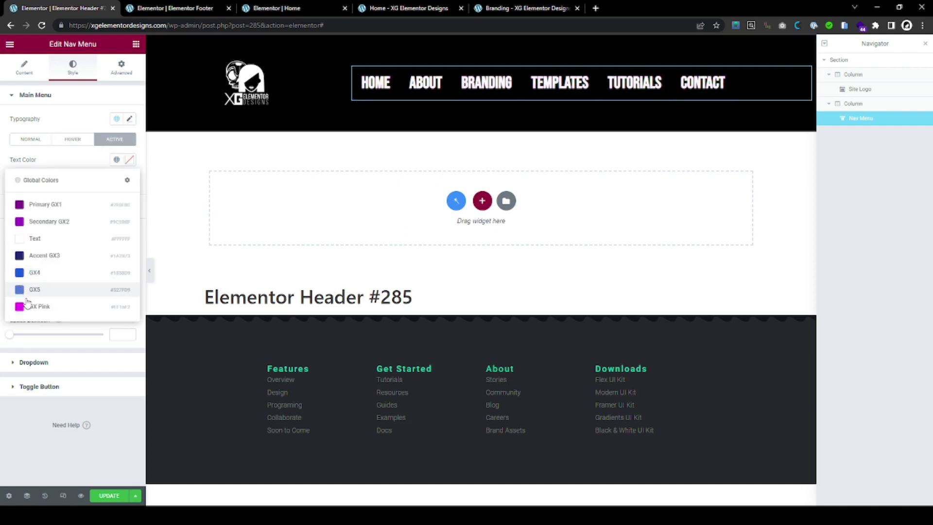
click(38, 305)
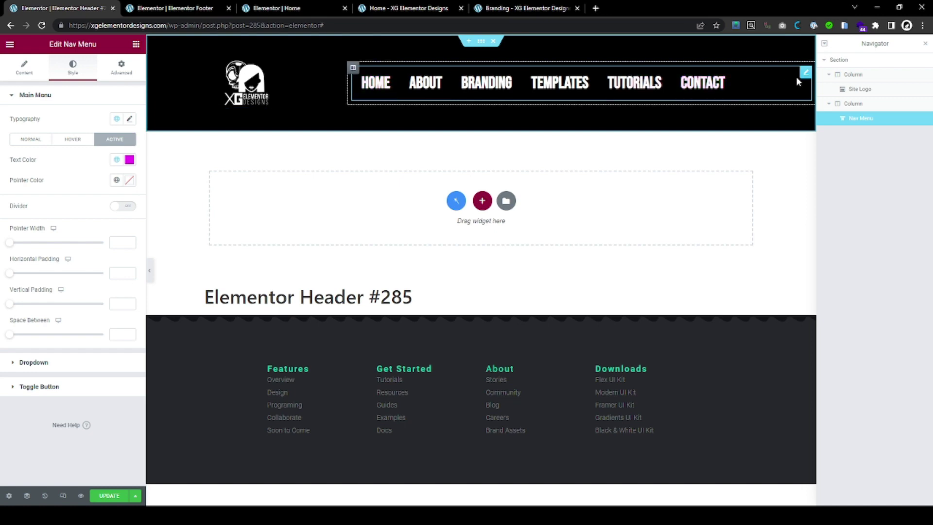
Right-align the nav menu items, set Pointer to None, and update the header template.
click(23, 68)
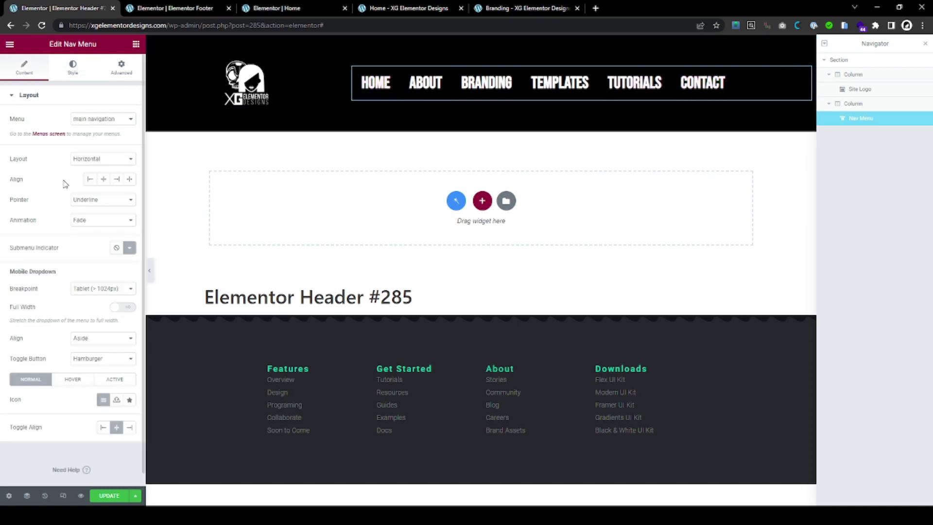
click(118, 182)
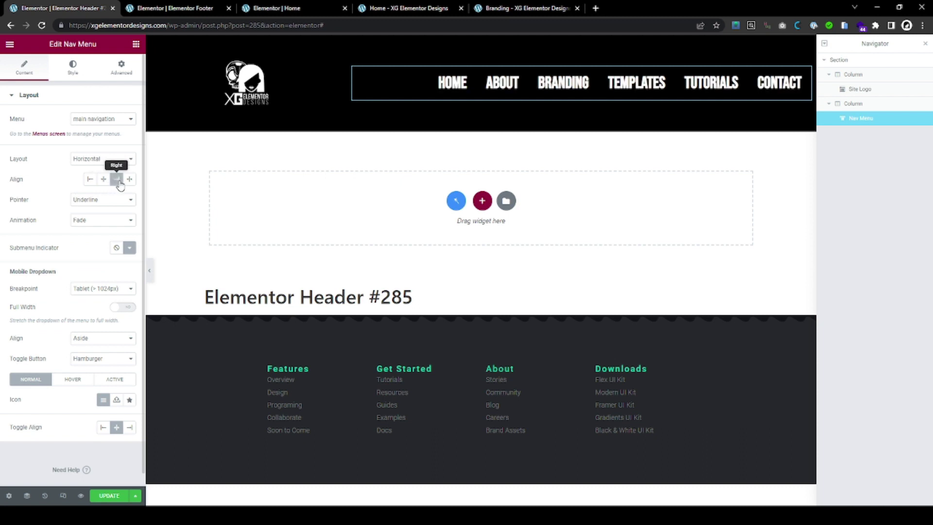
click(101, 181)
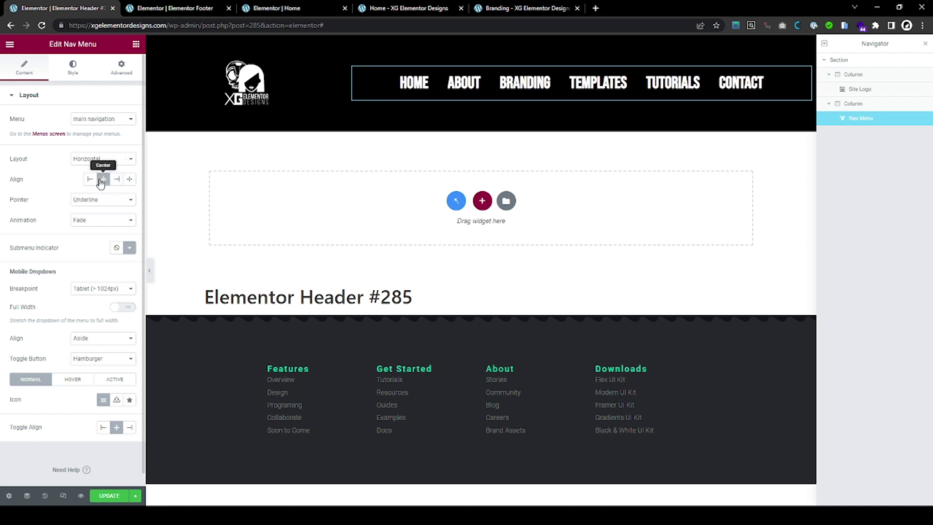
click(91, 180)
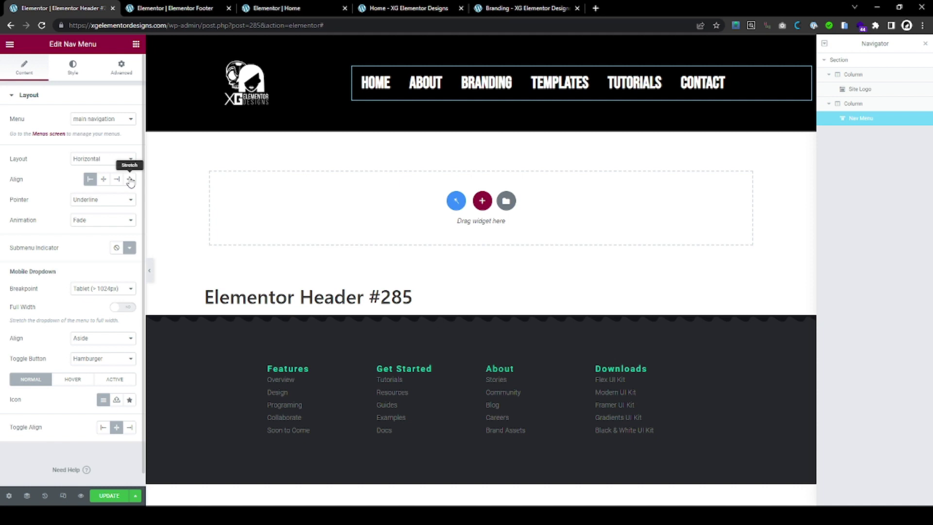
click(131, 181)
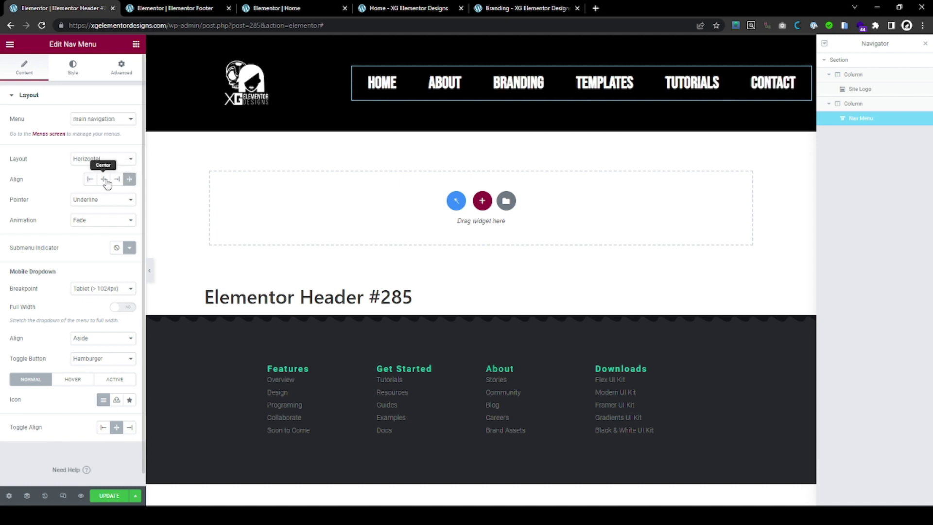
click(117, 179)
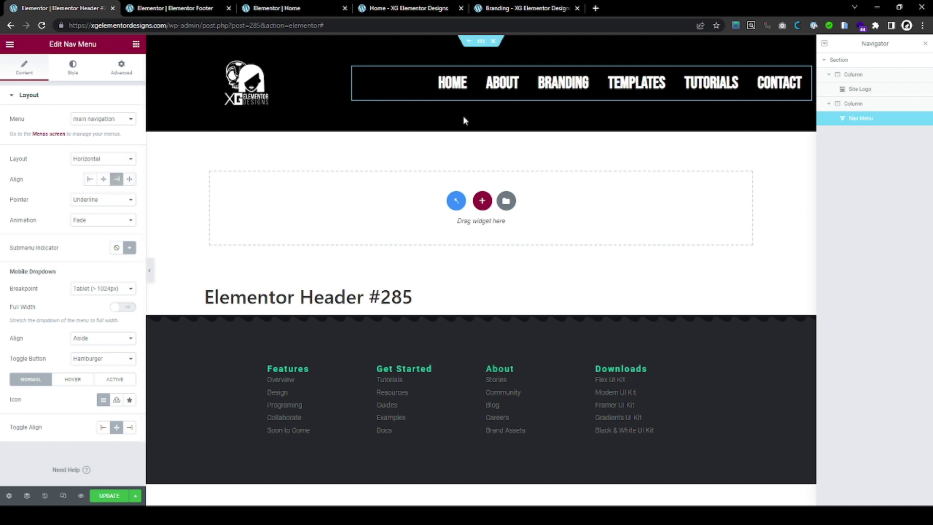
click(93, 212)
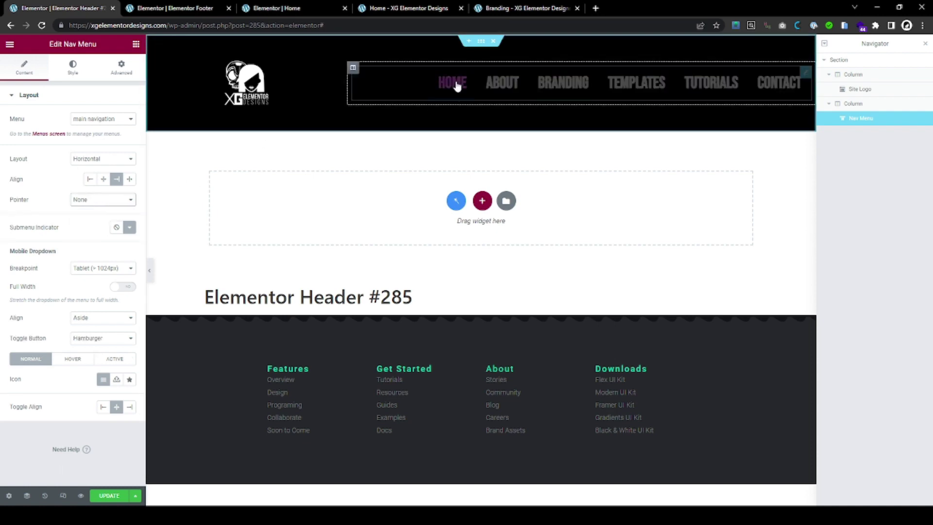
click(109, 496)
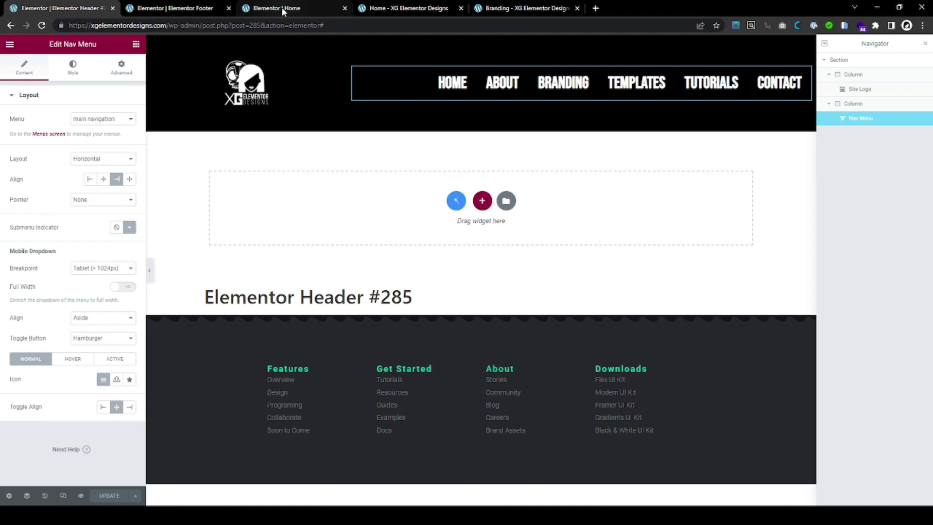
Reload the live homepage and check the new header on the Templates, Branding and Home pages.
click(406, 9)
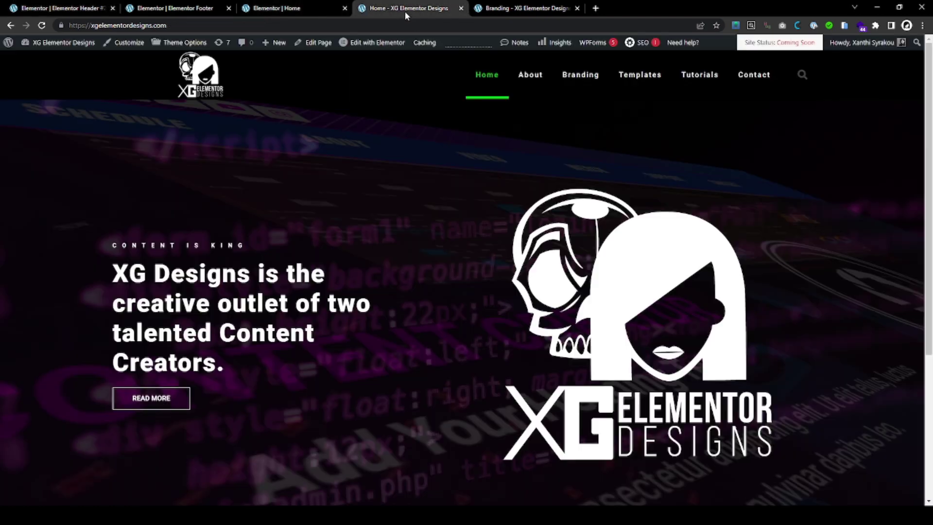
click(42, 27)
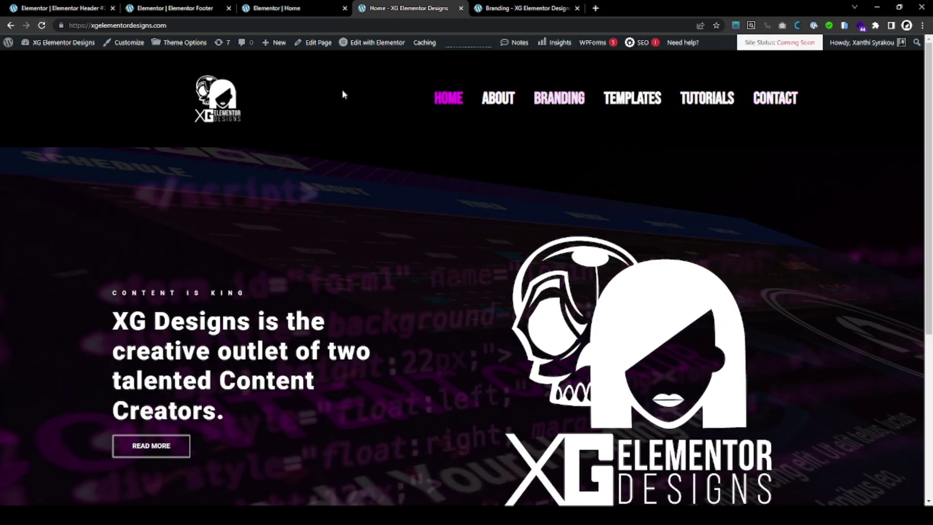
click(662, 103)
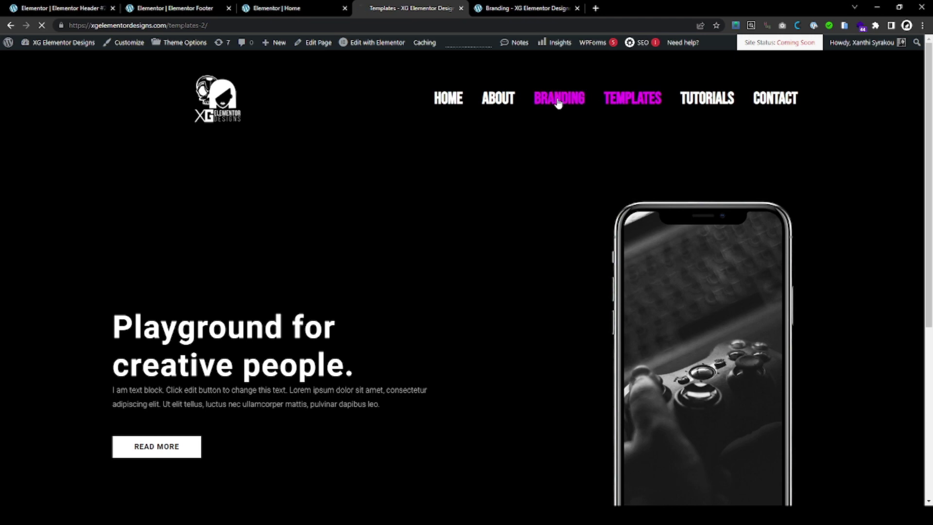
click(558, 102)
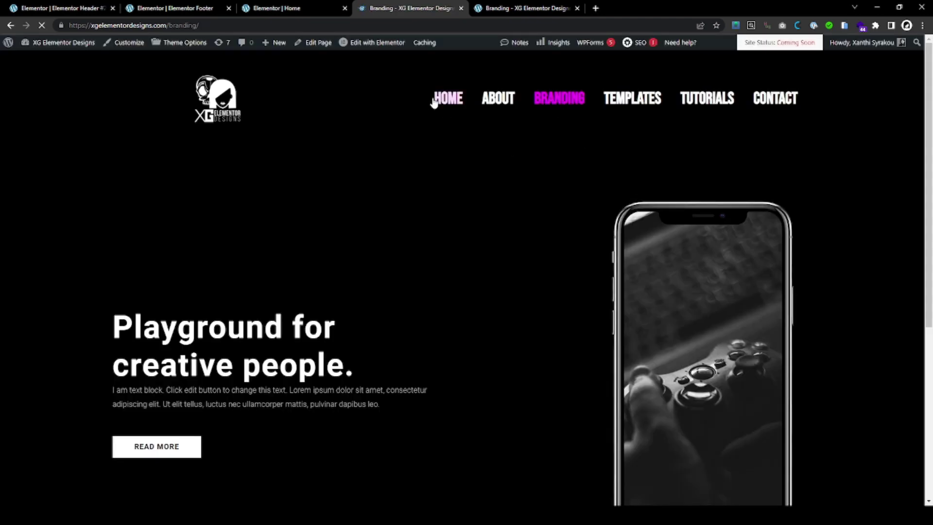
click(440, 100)
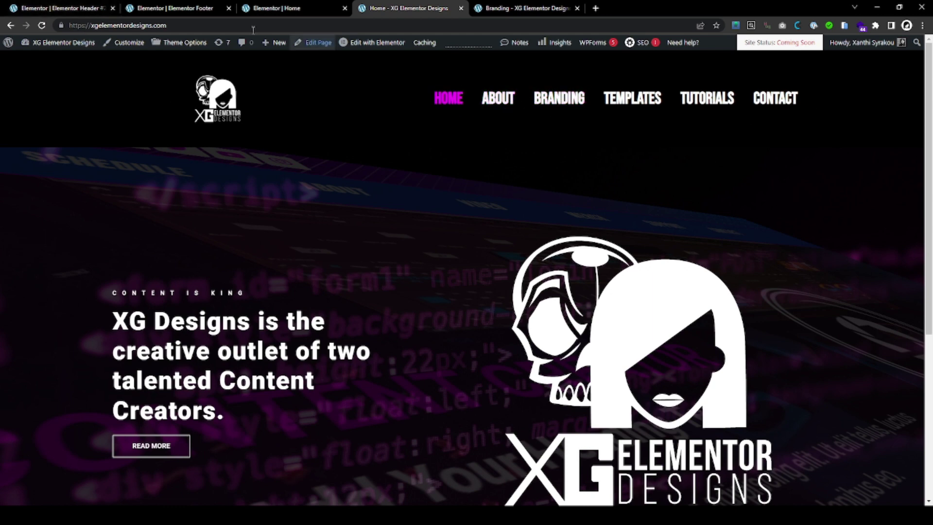
Change the header's display condition from Entire Site to Singular > Front Page and save it.
click(44, 9)
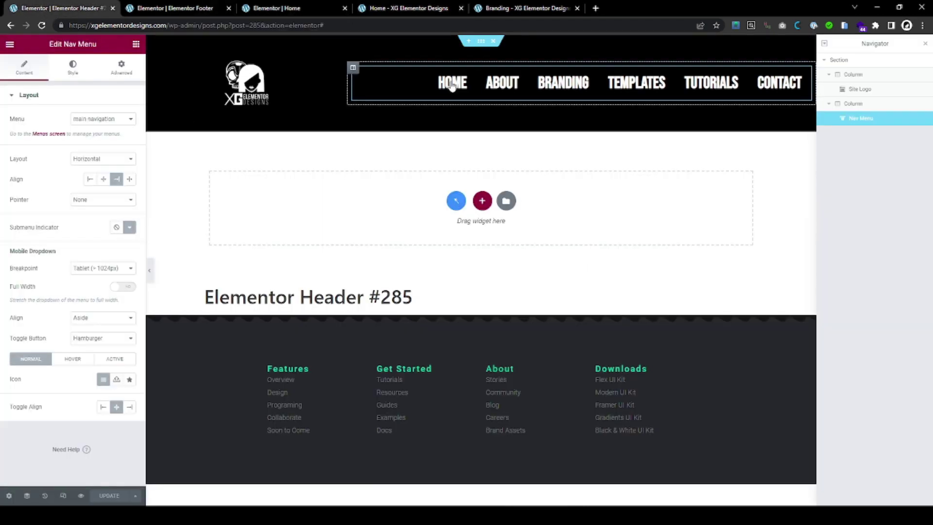
click(134, 495)
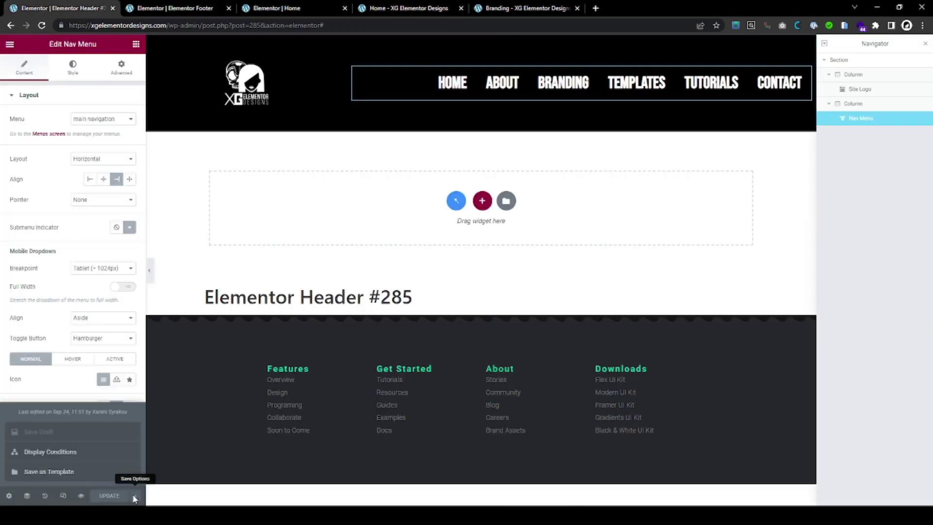
click(40, 455)
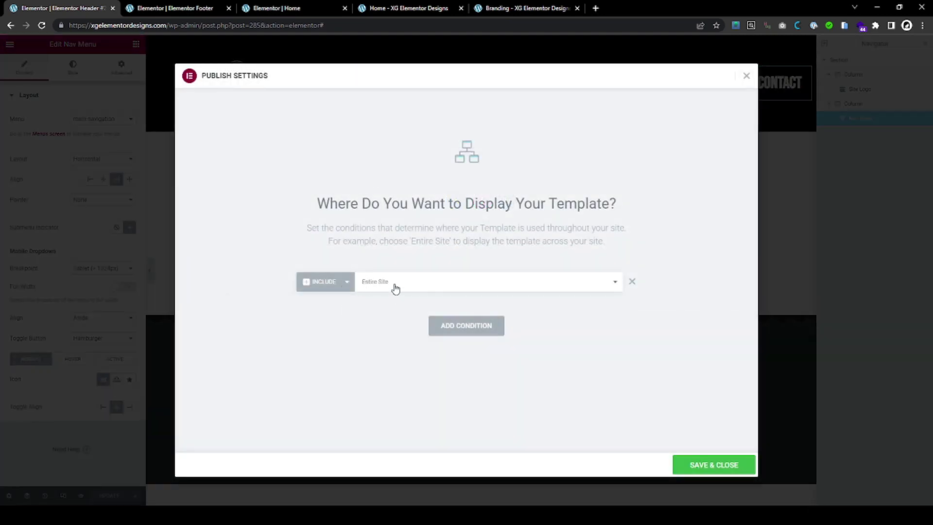
click(393, 324)
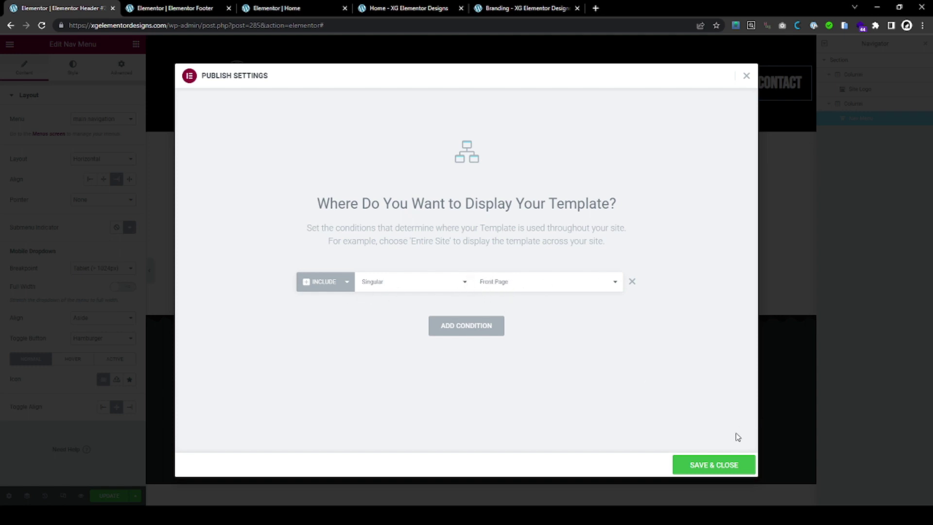
click(726, 466)
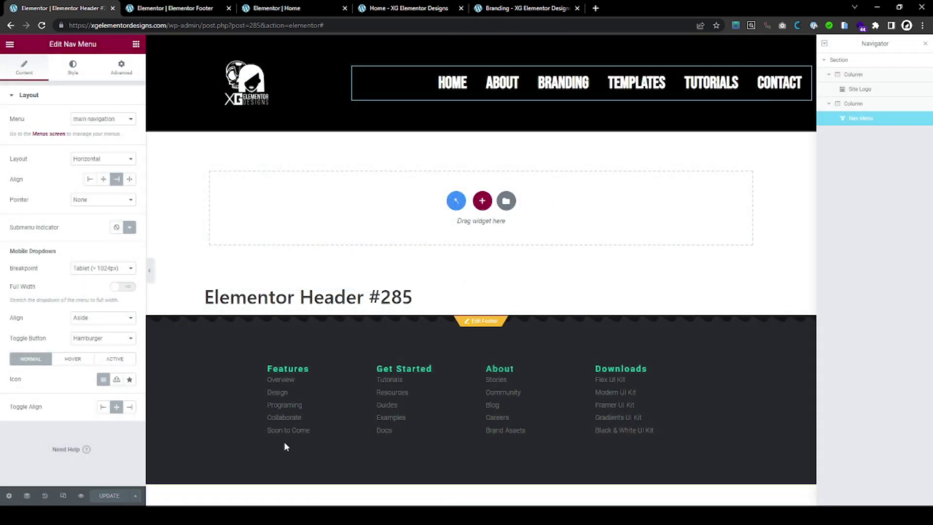
In the header's display conditions, include Entire Site and delete the Front Page row.
click(136, 494)
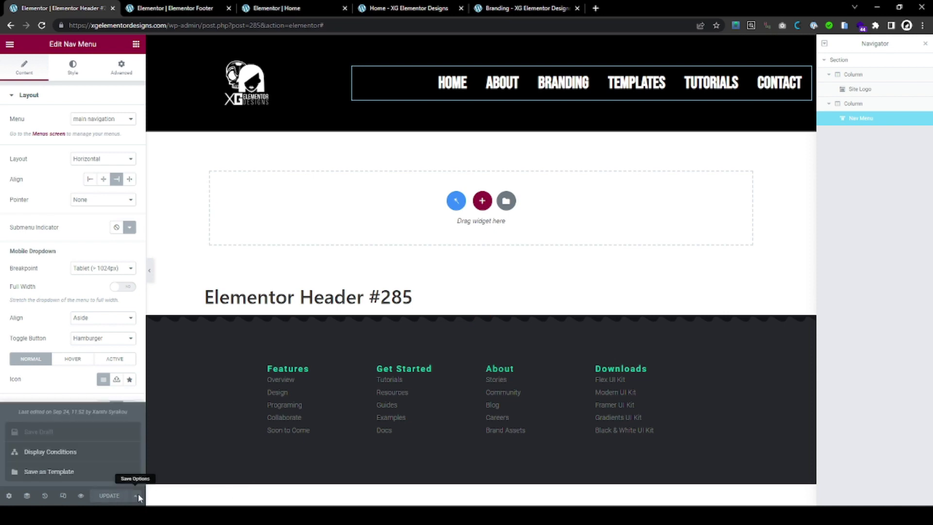
click(63, 452)
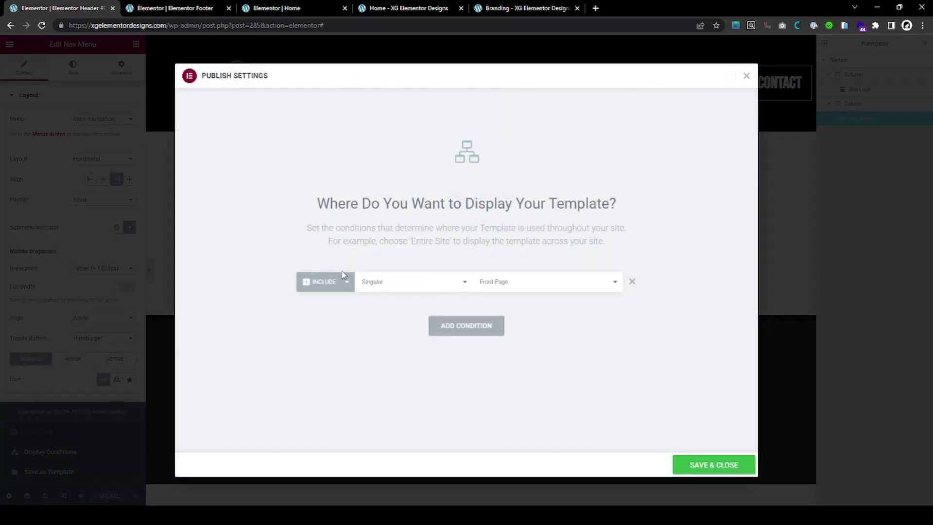
click(452, 325)
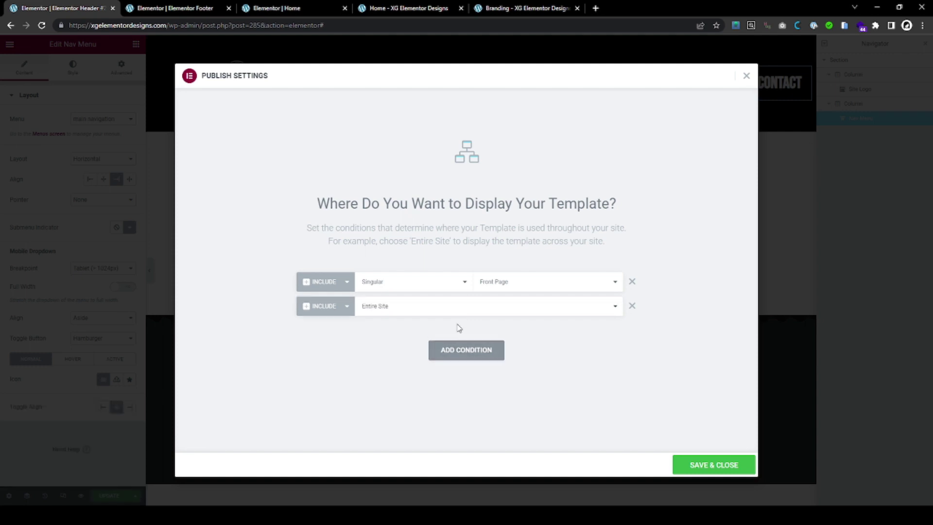
click(633, 282)
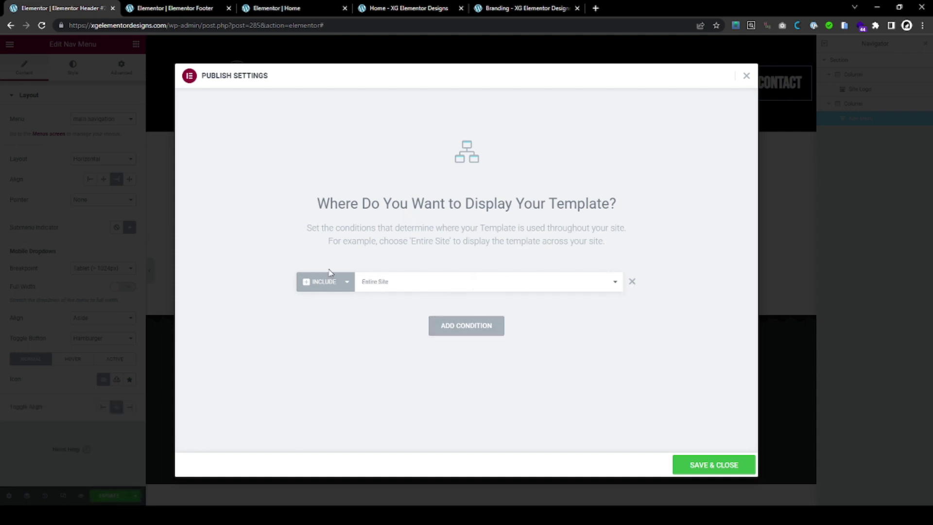
Add an Exclude condition for Singular > Front Page.
click(468, 327)
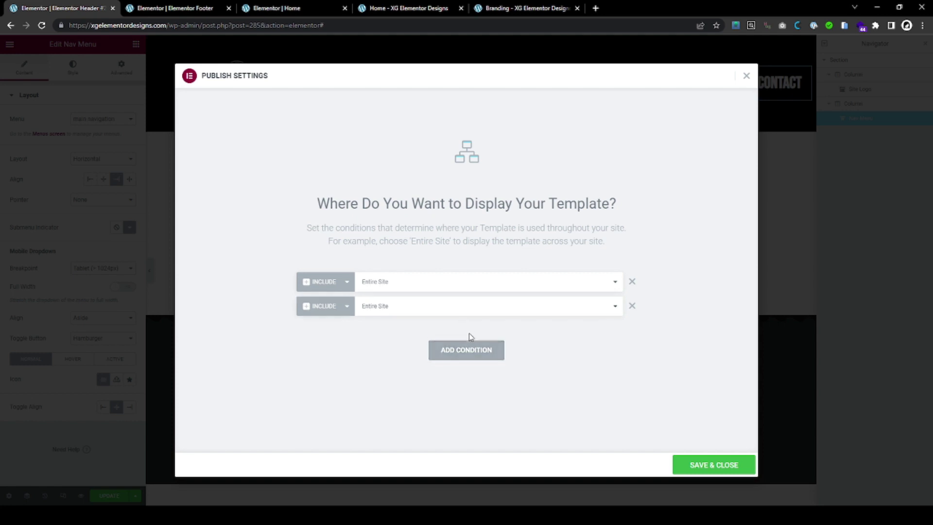
click(338, 331)
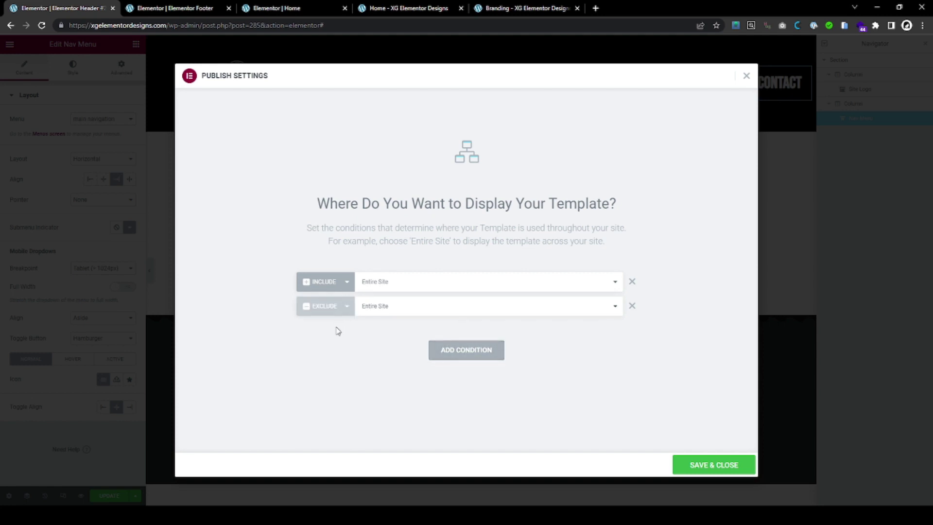
click(388, 344)
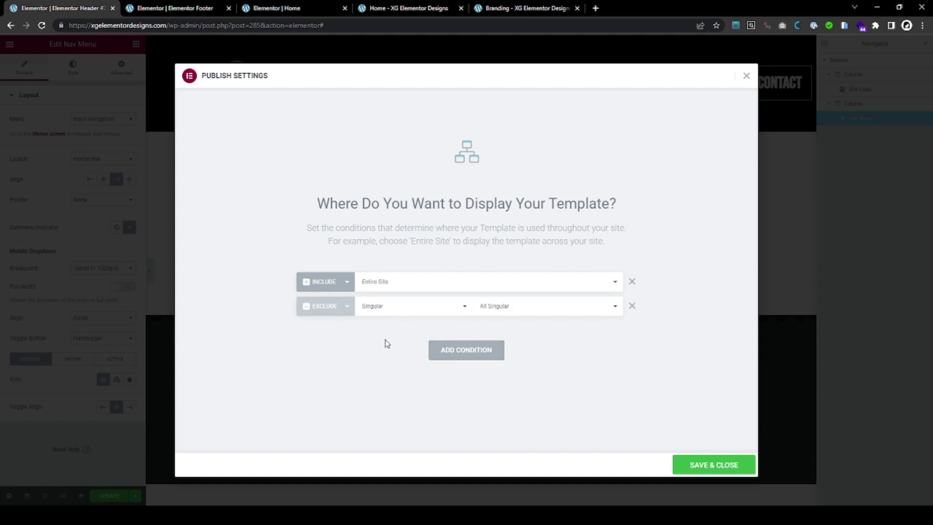
click(521, 330)
click(711, 466)
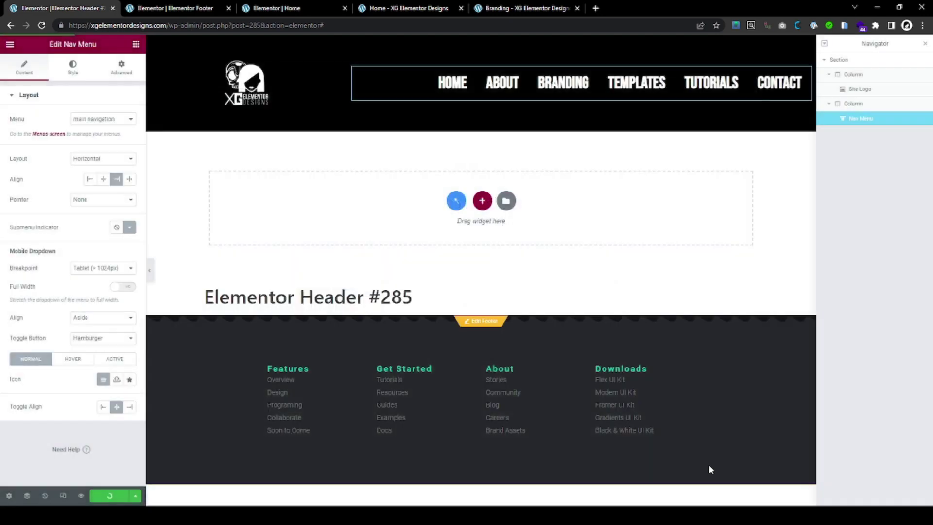